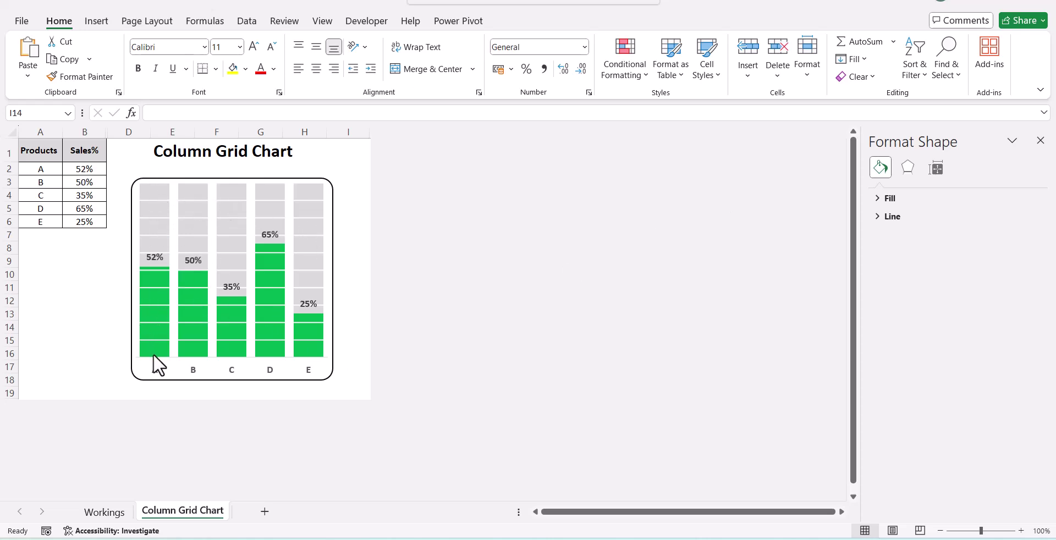
Enter 62 in cell B2 for product A's Sales%, then move to the Workings sheet.
mouse_move(153, 355)
click(80, 168)
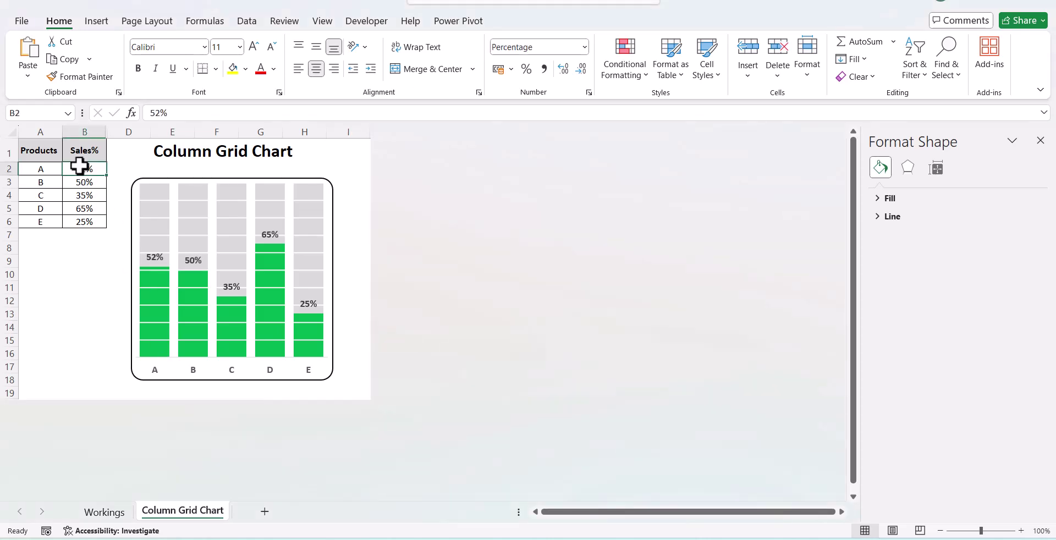
text(62)
key(Return)
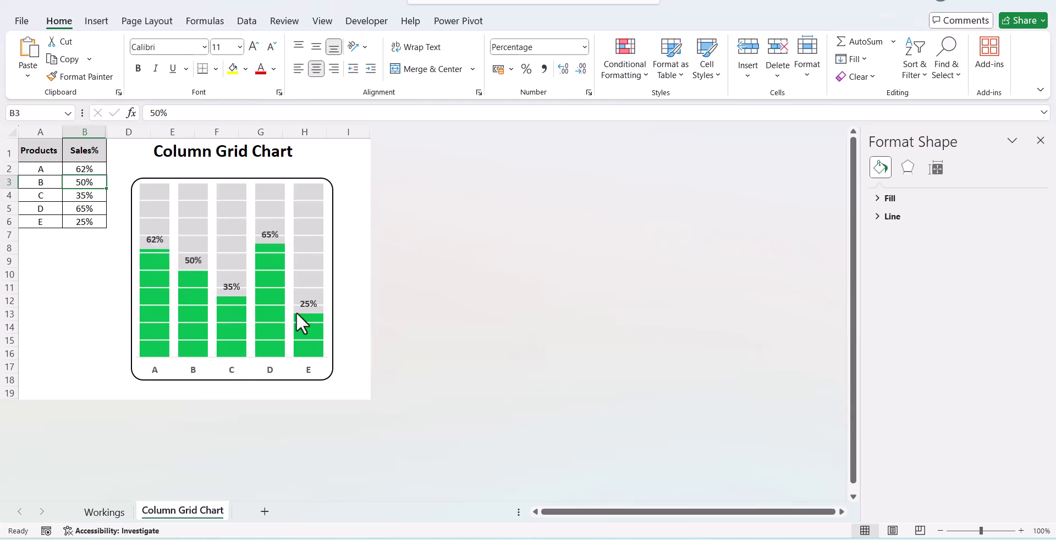
mouse_move(275, 215)
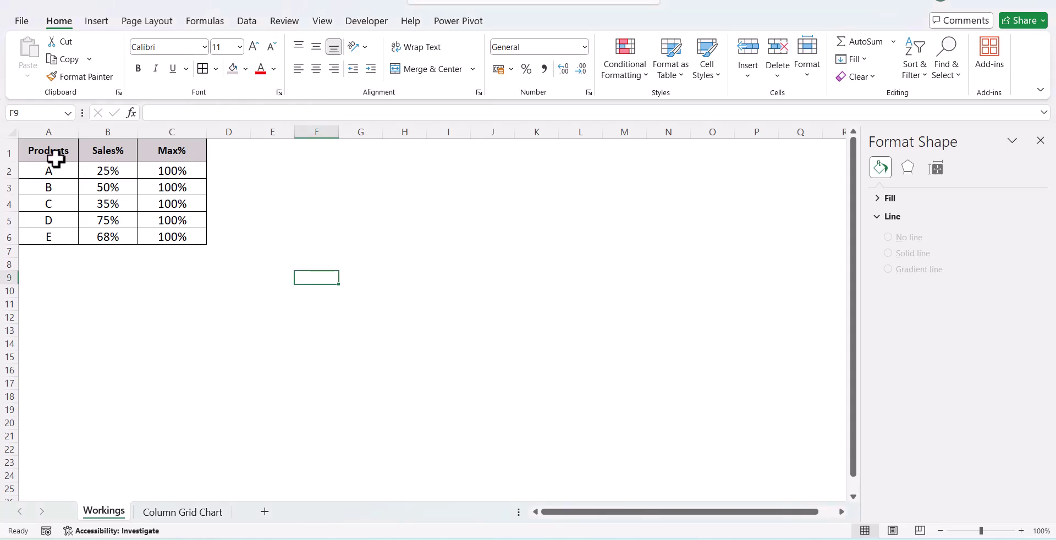
Insert a clustered column chart from the Products table A1:C6.
drag(57, 151, 176, 235)
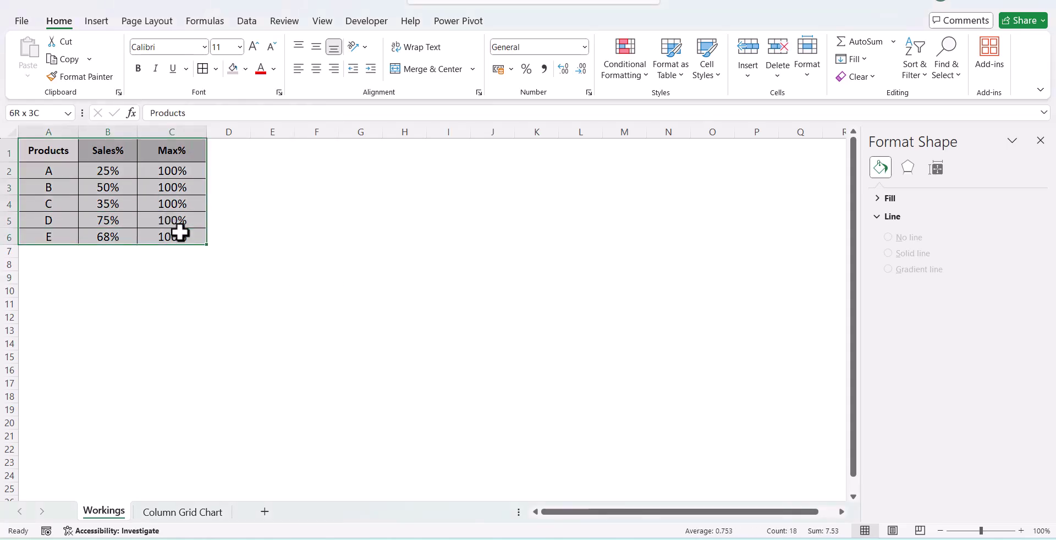
click(94, 21)
click(413, 41)
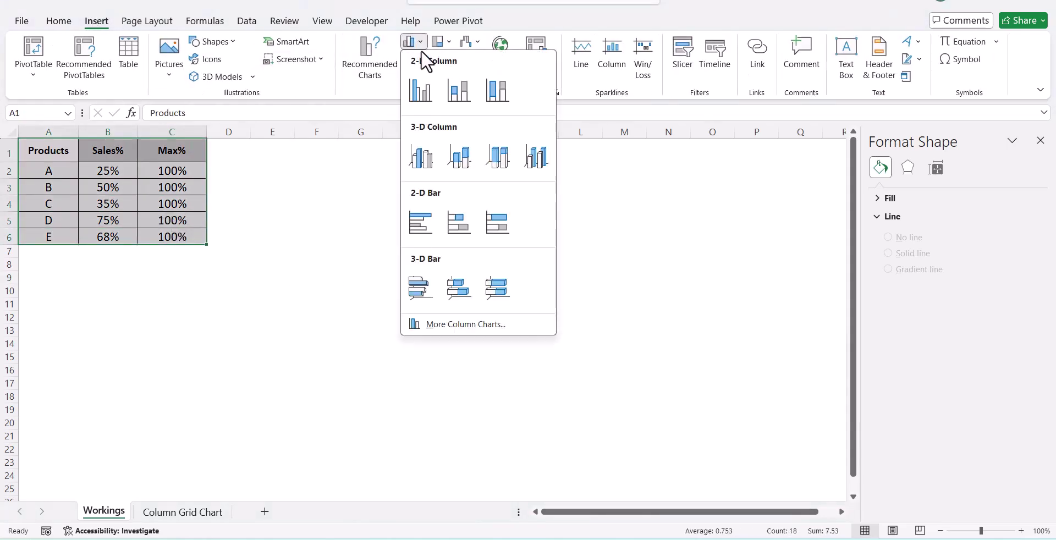
click(425, 92)
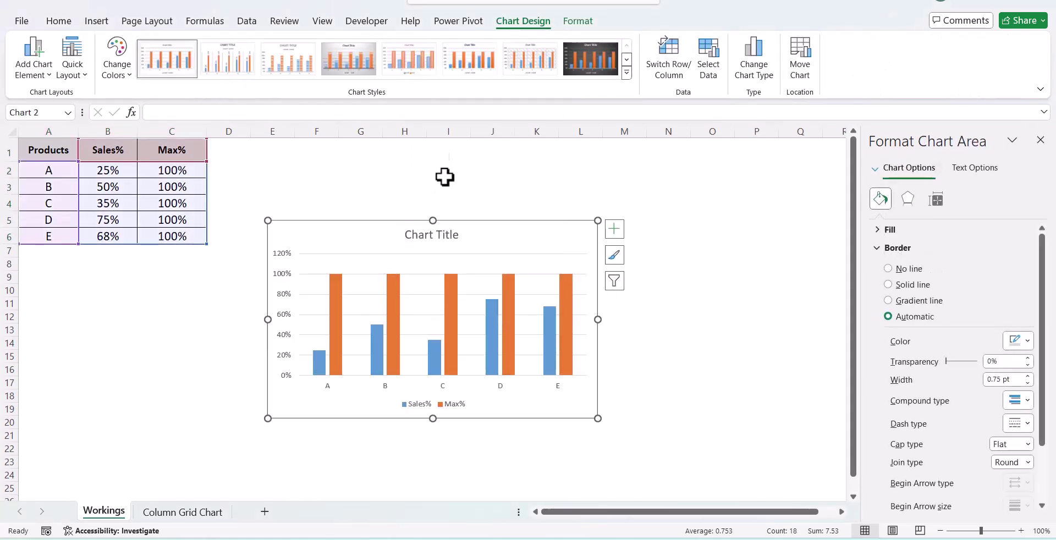
Fix the vertical axis bounds at minimum 0 and maximum 1 (100%).
right_click(283, 275)
click(333, 450)
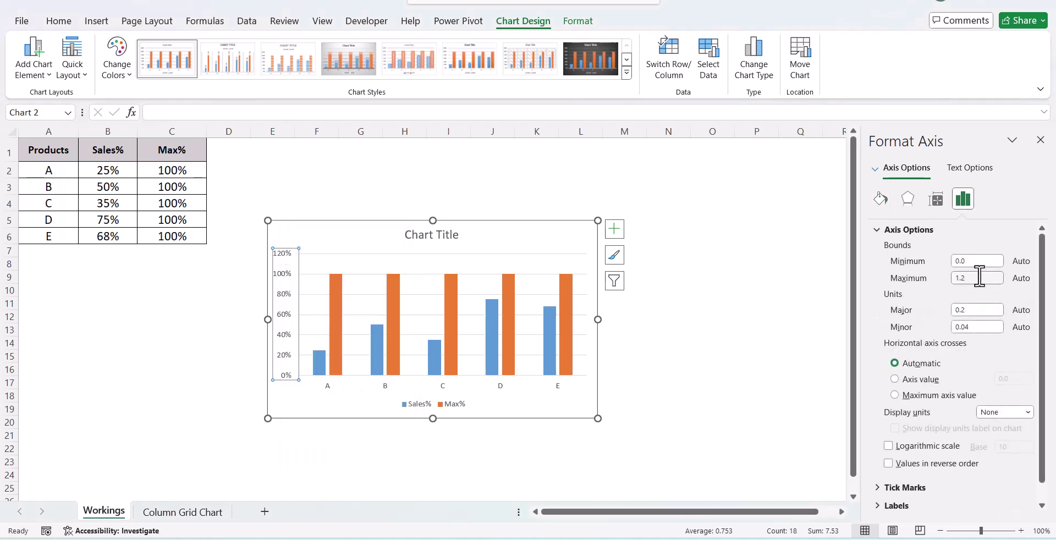
text(0)
key(Tab)
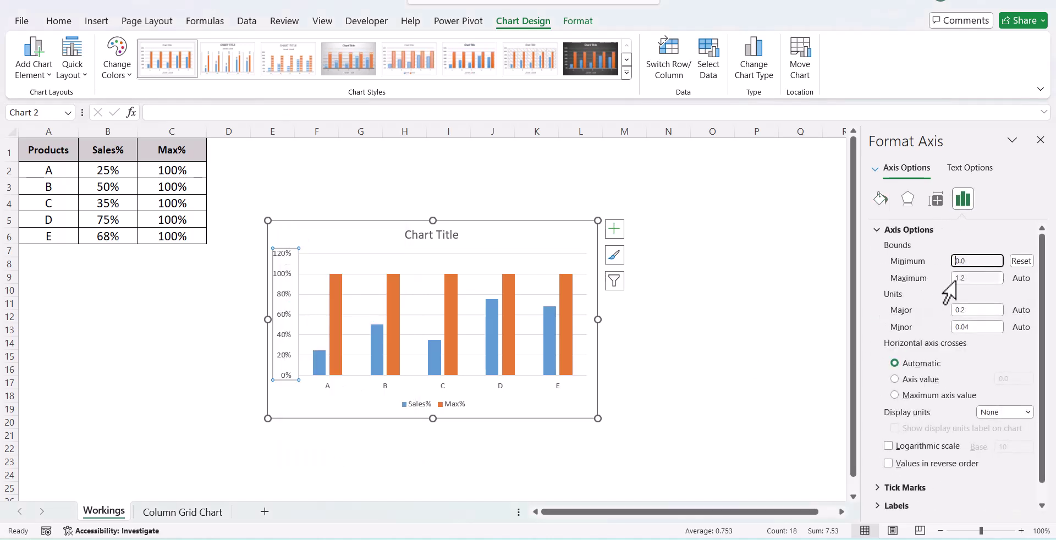
text(1)
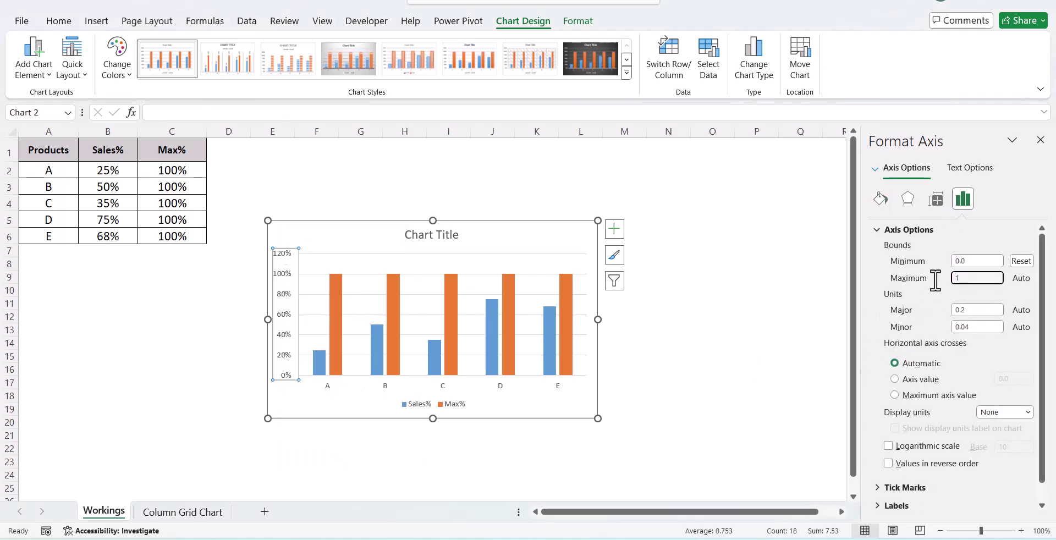
key(Return)
click(660, 372)
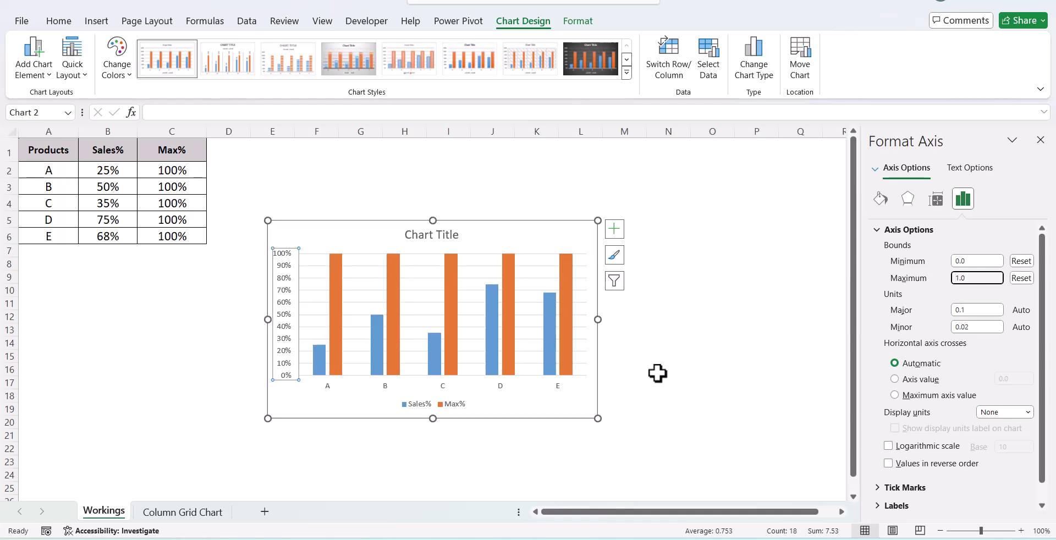
click(534, 278)
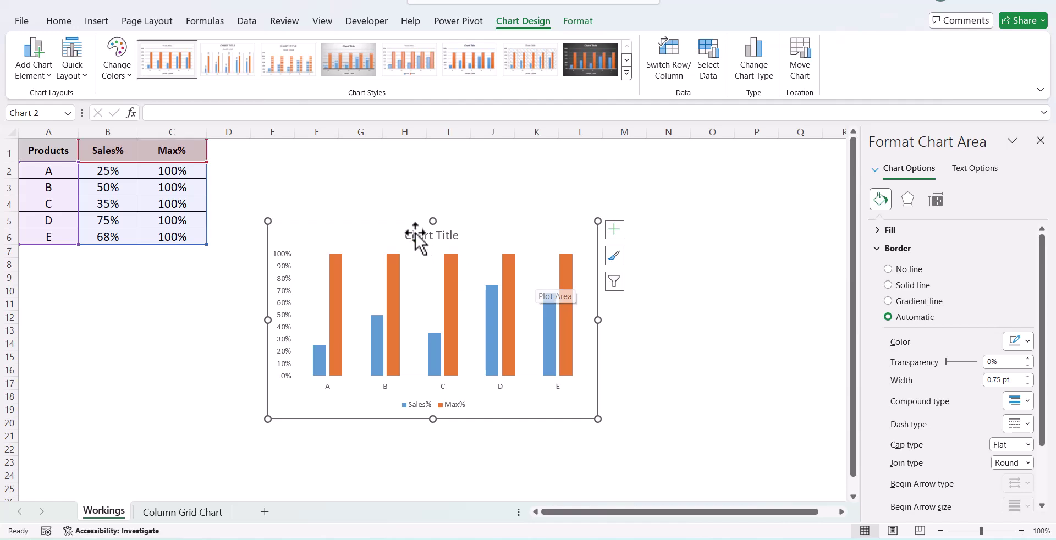
click(385, 183)
Draw a small rectangle square below the table, filled green with a white outline.
click(96, 21)
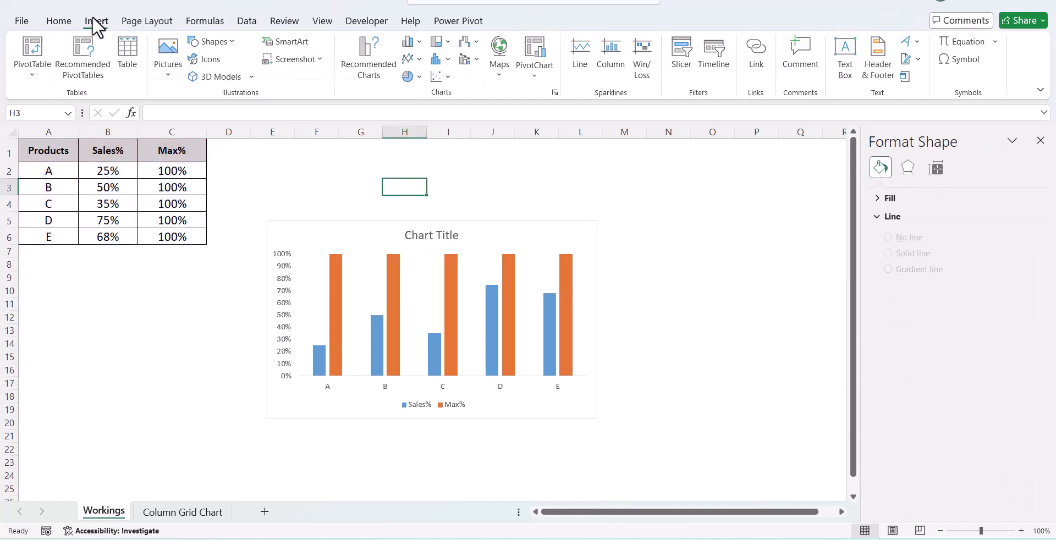
click(234, 43)
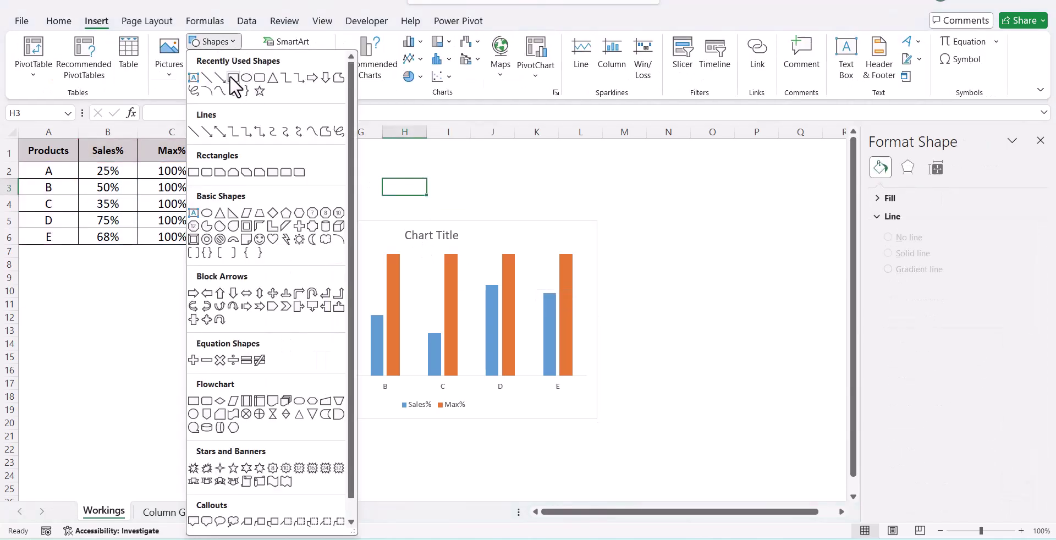
click(233, 78)
drag(114, 281, 125, 291)
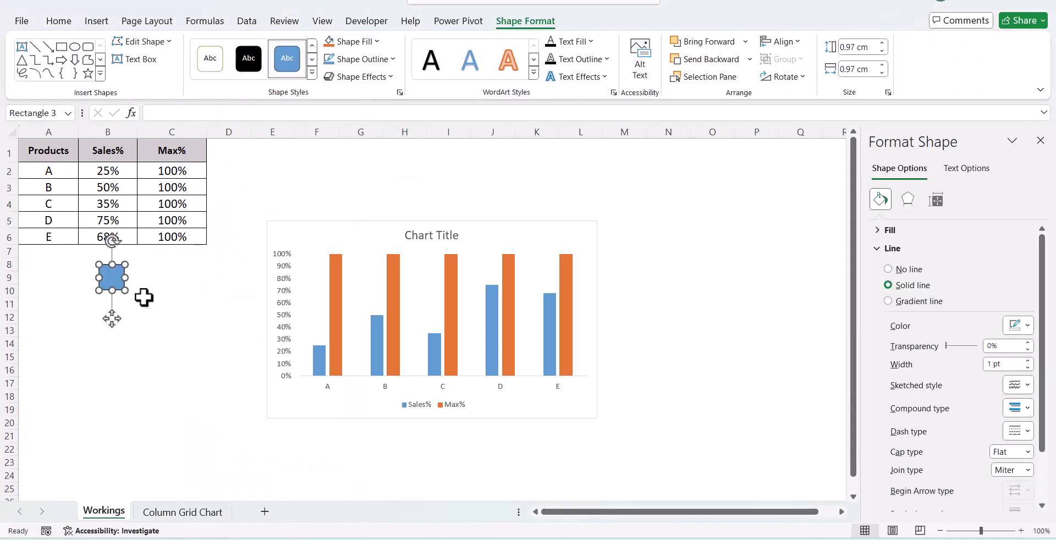
click(150, 300)
click(115, 278)
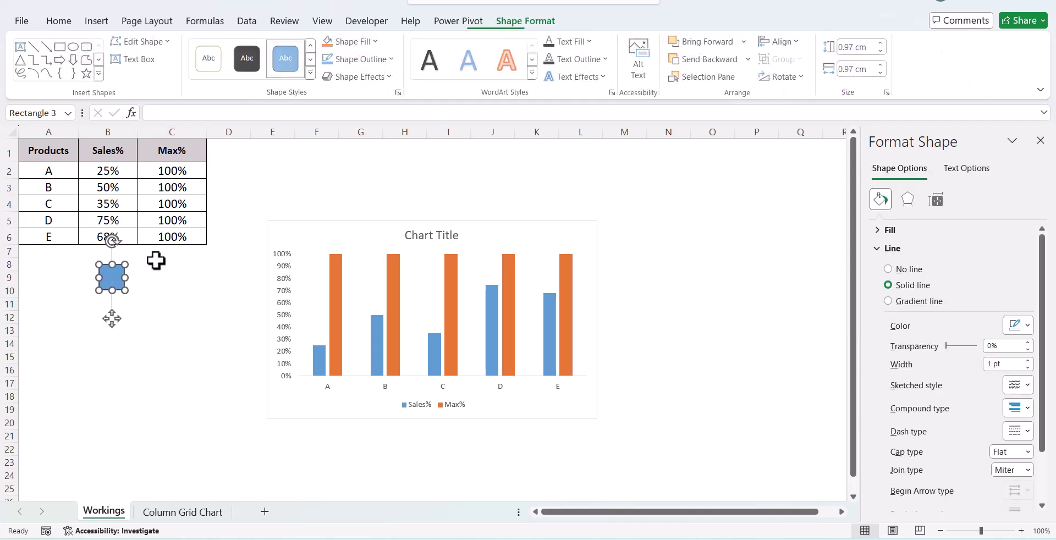
click(374, 43)
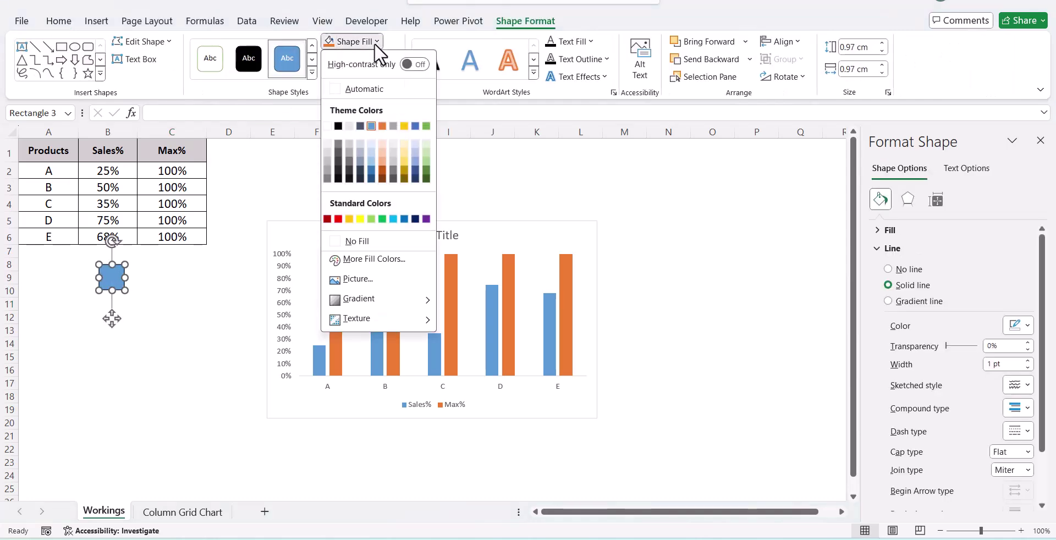
click(382, 219)
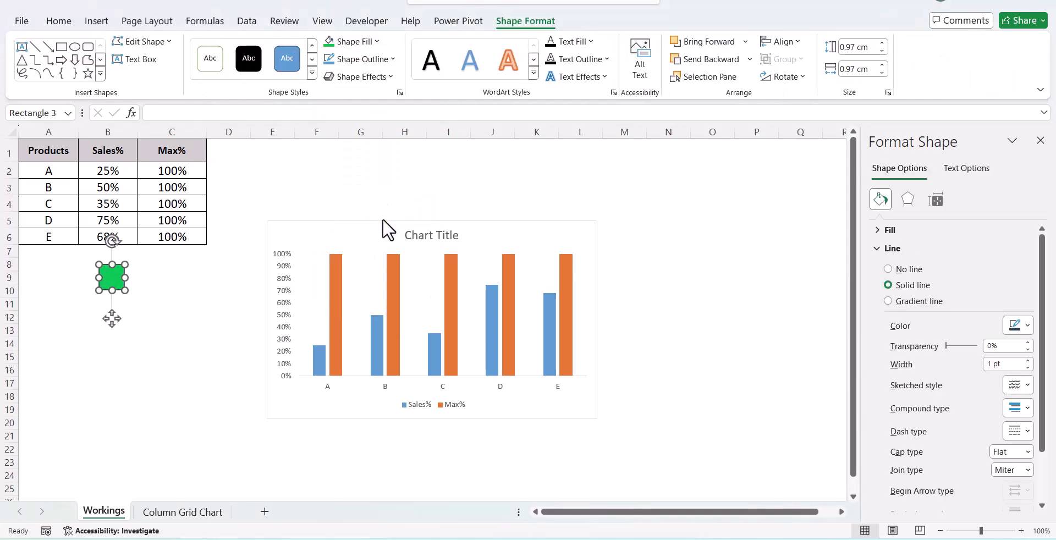
click(391, 64)
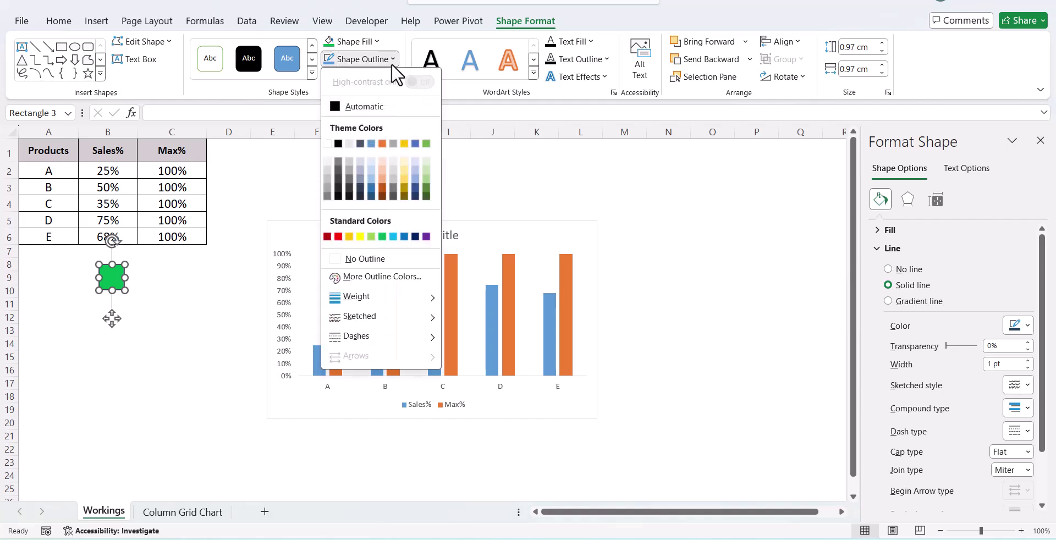
click(327, 144)
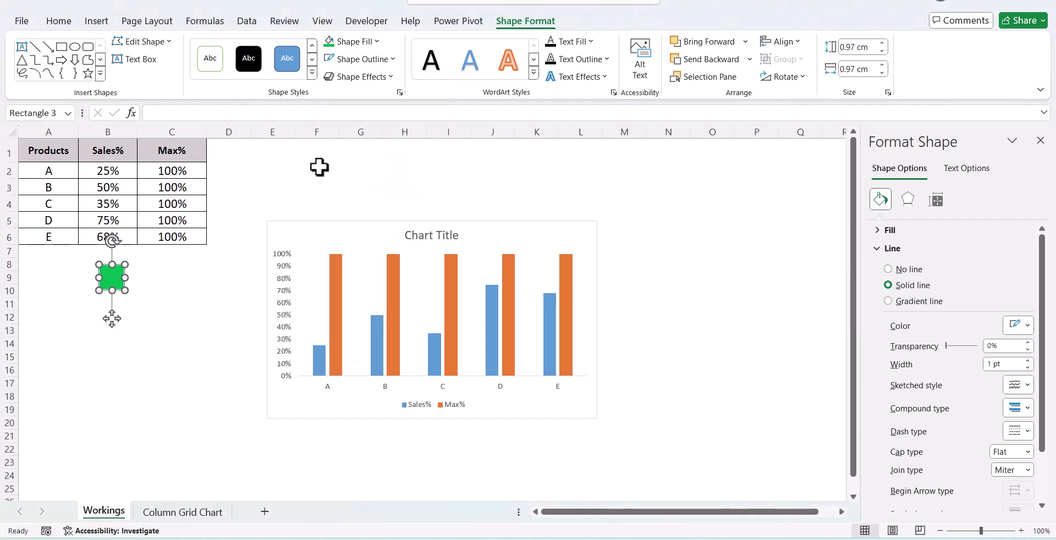
click(319, 167)
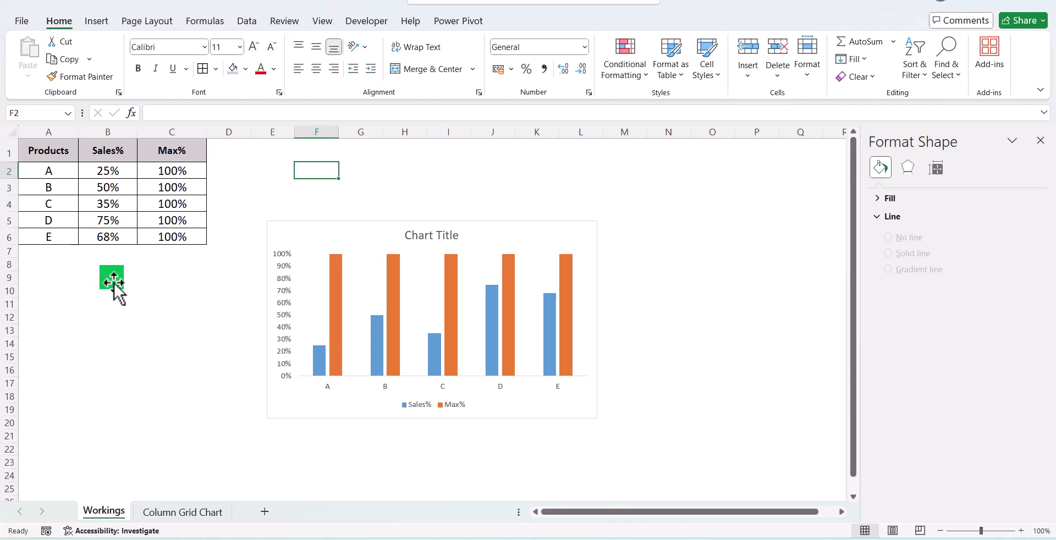
Duplicate the green square to its right and fill the copy light grey.
click(114, 282)
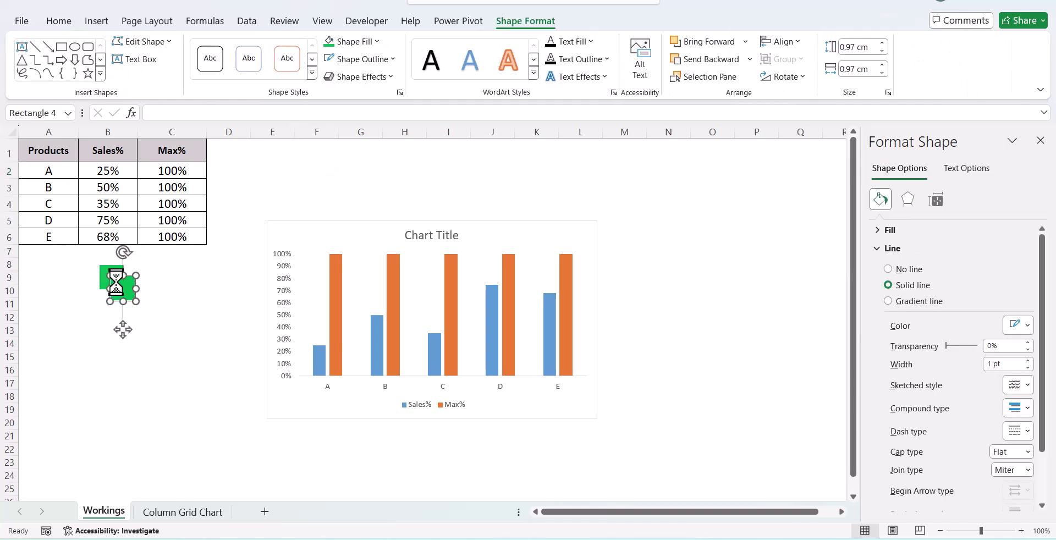
drag(114, 281, 168, 280)
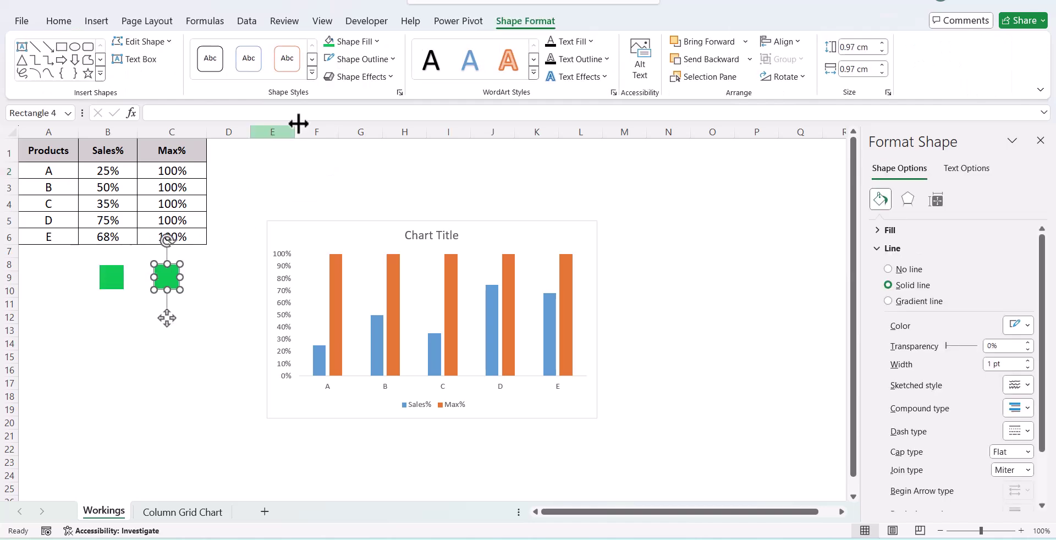
click(378, 39)
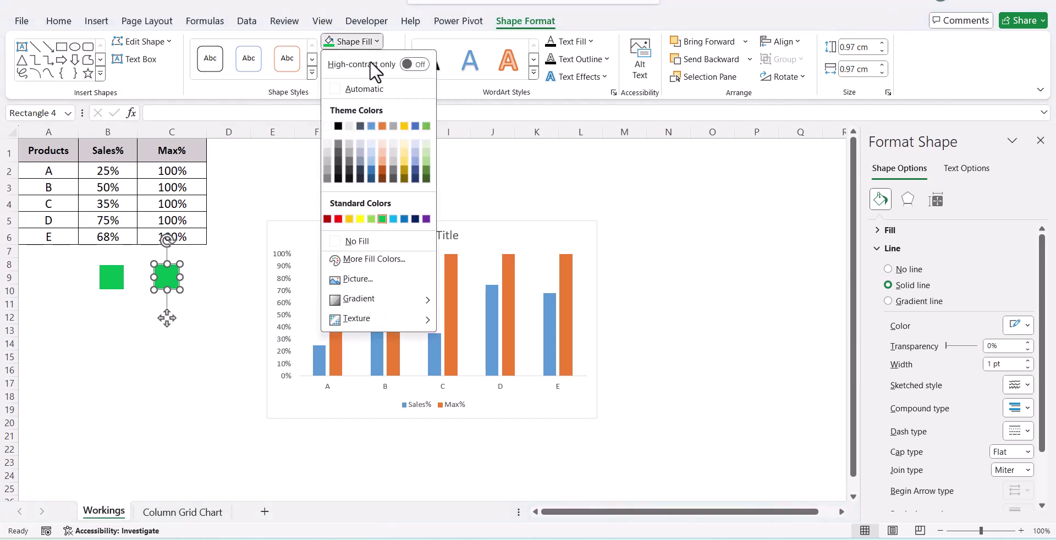
click(327, 154)
click(229, 275)
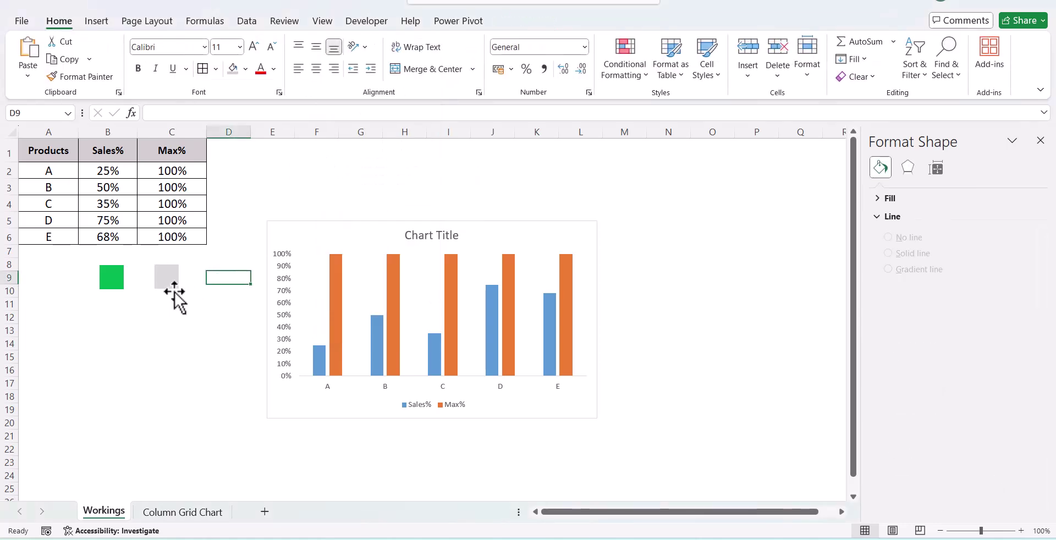
click(165, 277)
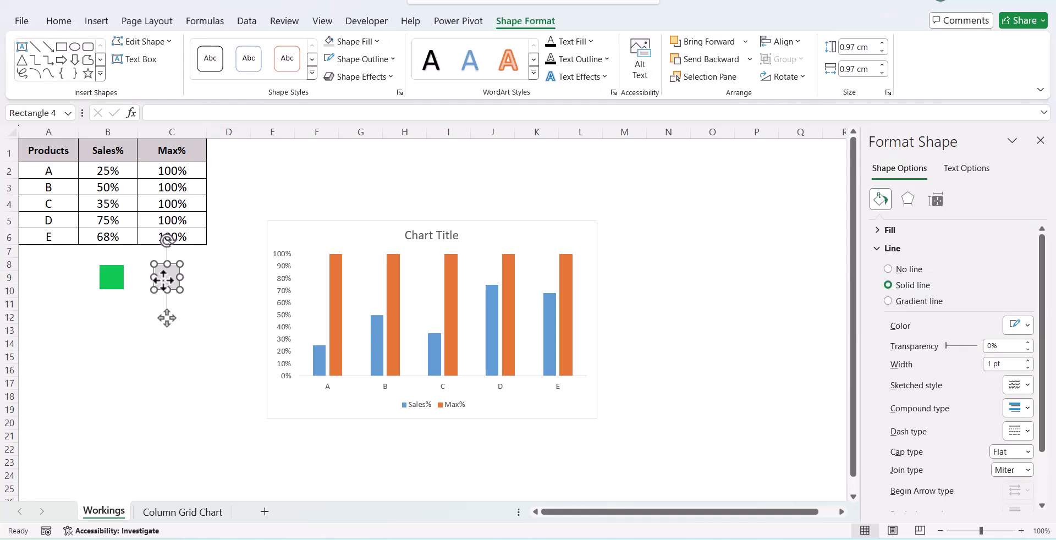
Paste the grey square as the Max% bars' picture fill, set to Stack and Scale.
click(333, 272)
key(ctrl+v)
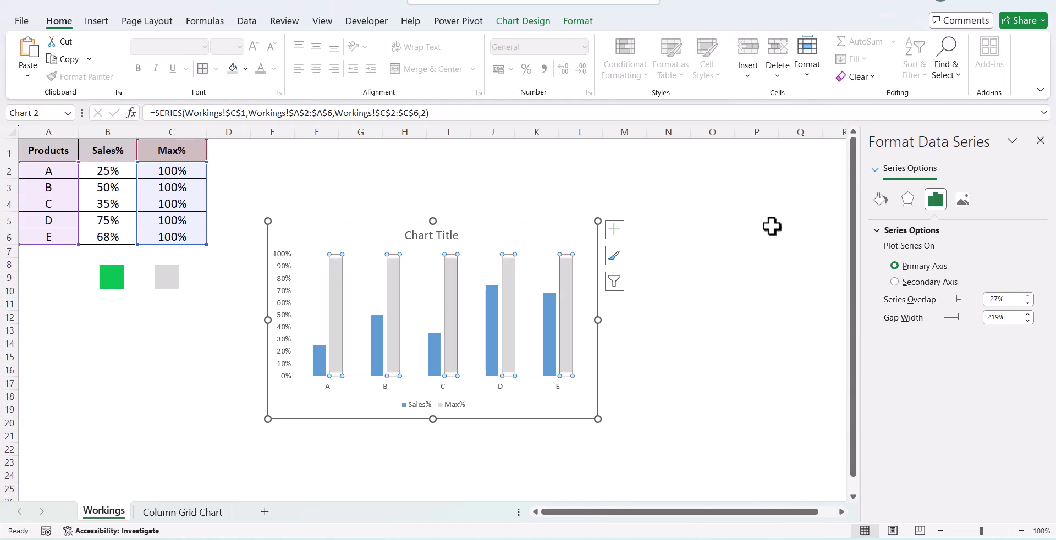
click(879, 201)
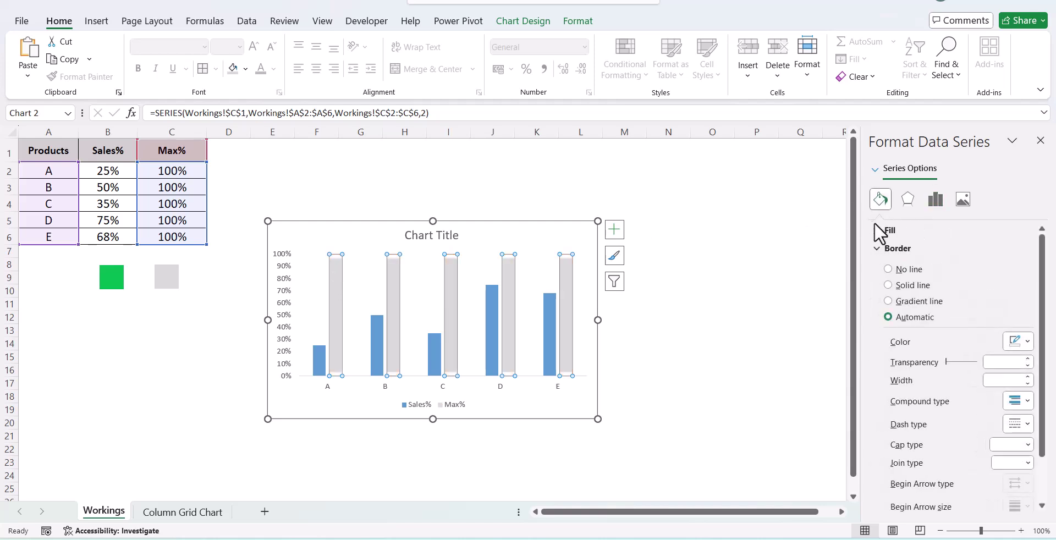
click(878, 230)
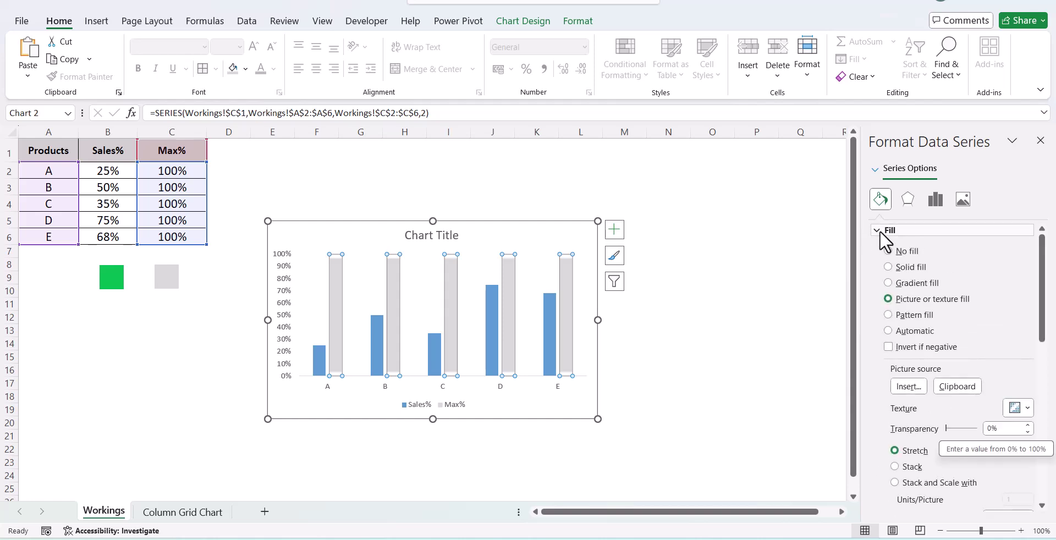
click(894, 486)
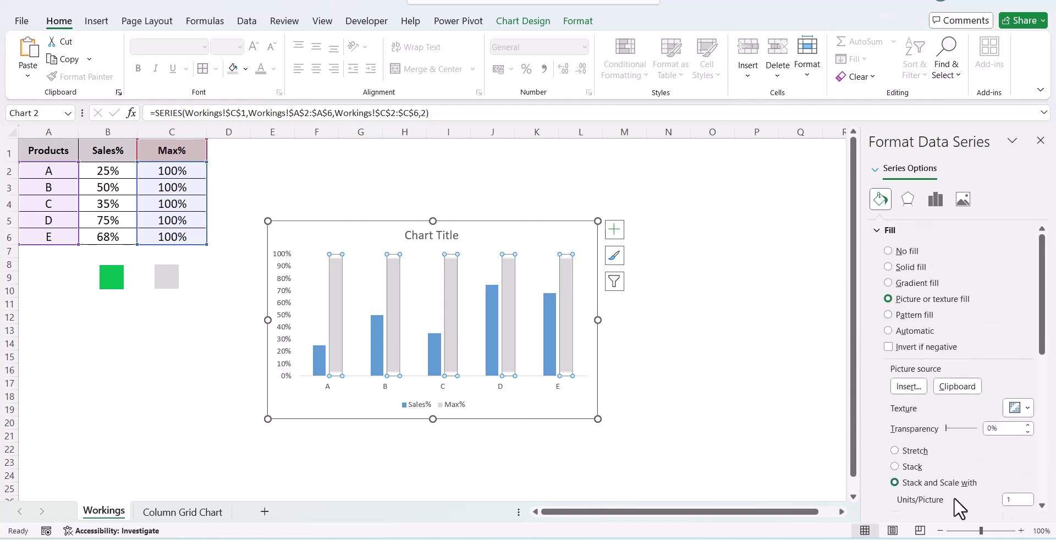
double_click(1004, 502)
Paste the green square into the Sales% bars as Stack and Scale tiles at 0.1 units per picture.
text(0.)
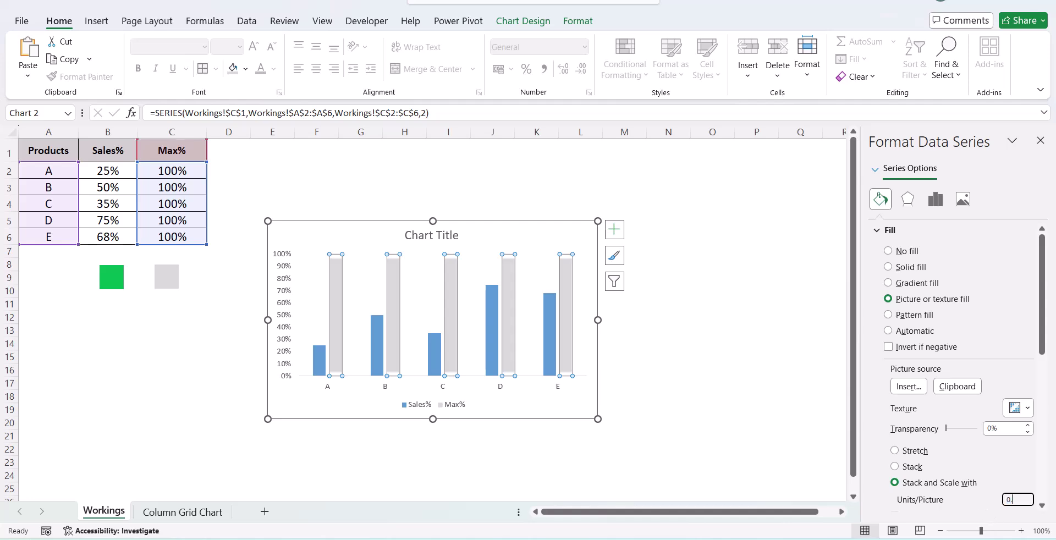
click(732, 394)
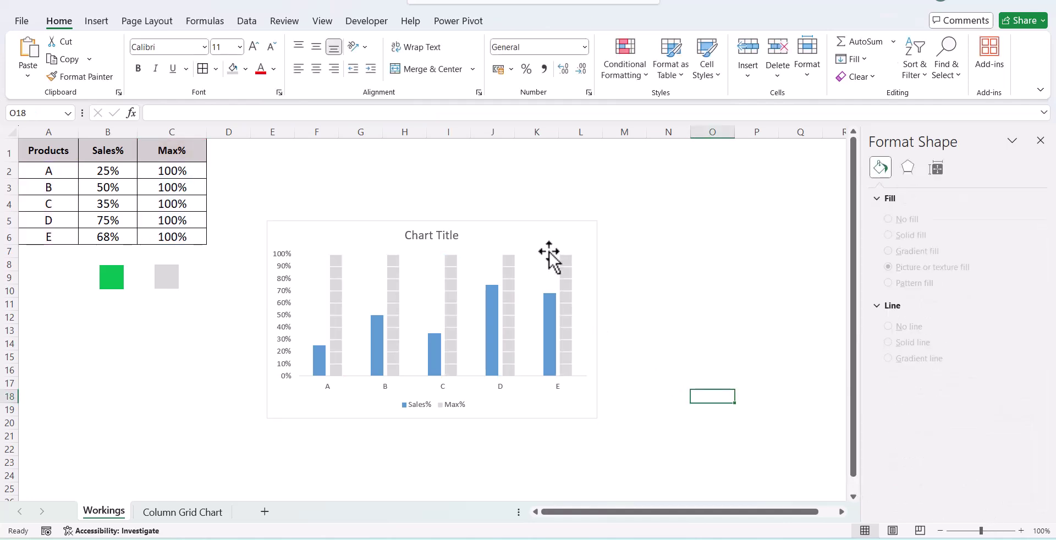
mouse_move(567, 330)
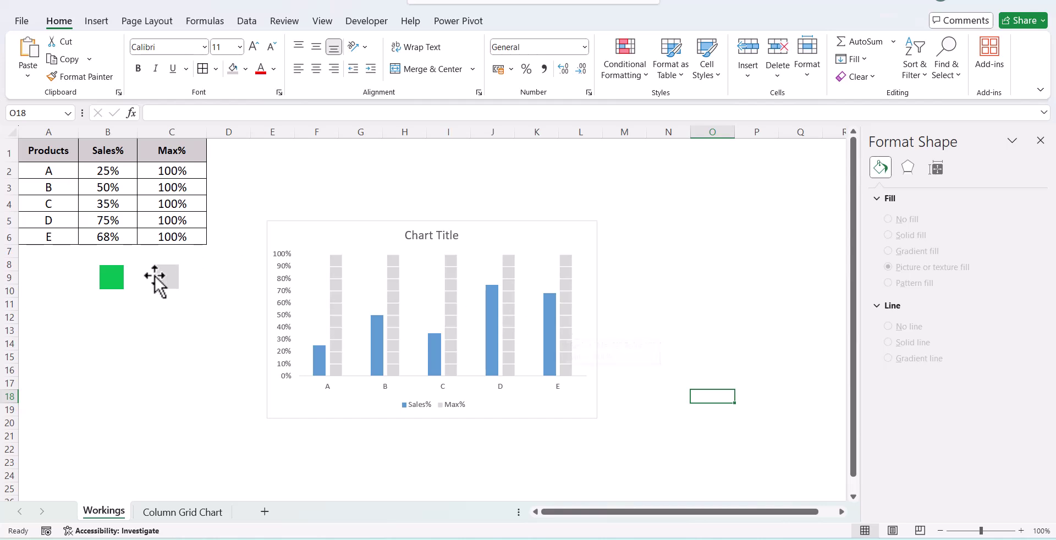
click(111, 283)
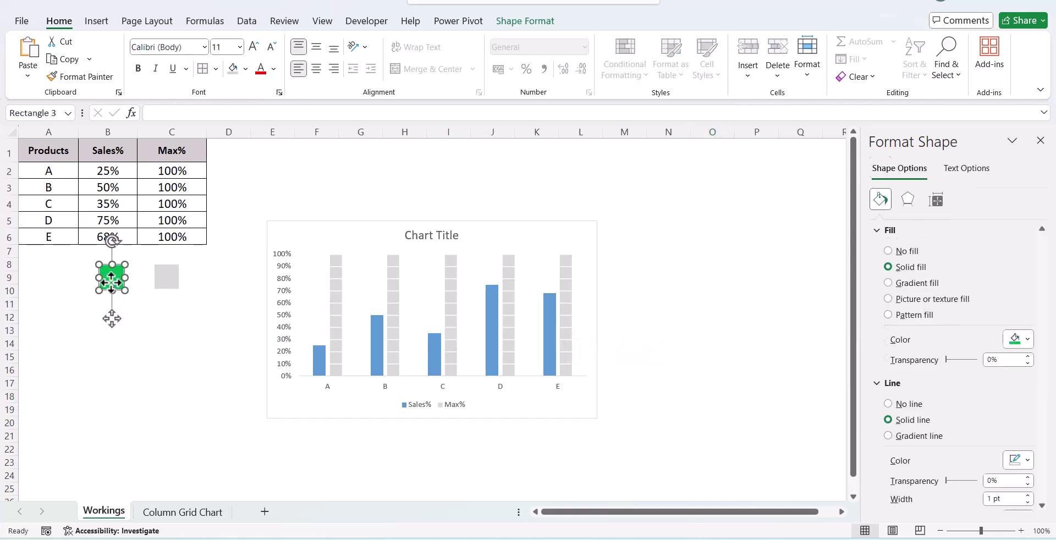
click(316, 365)
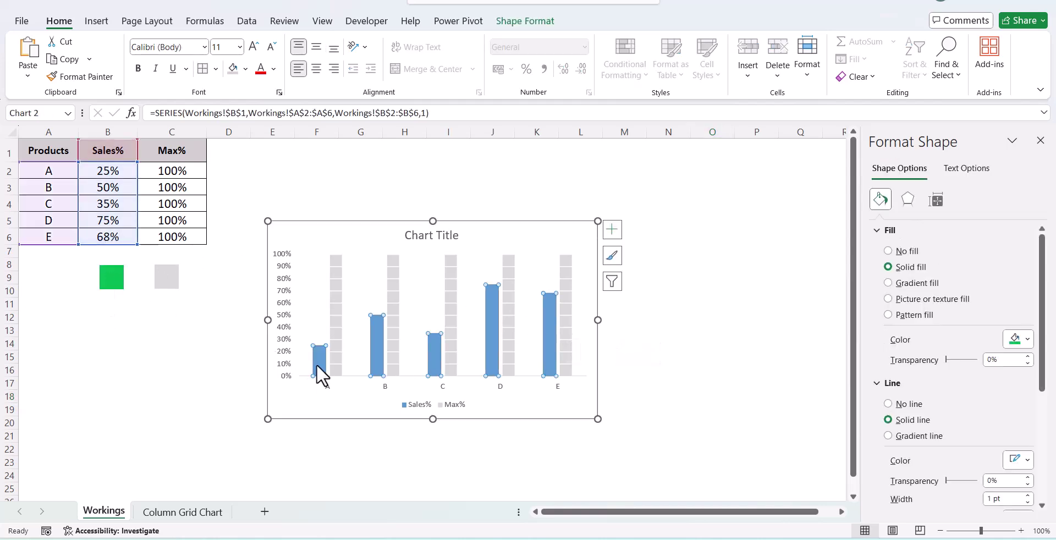
key(ctrl+v)
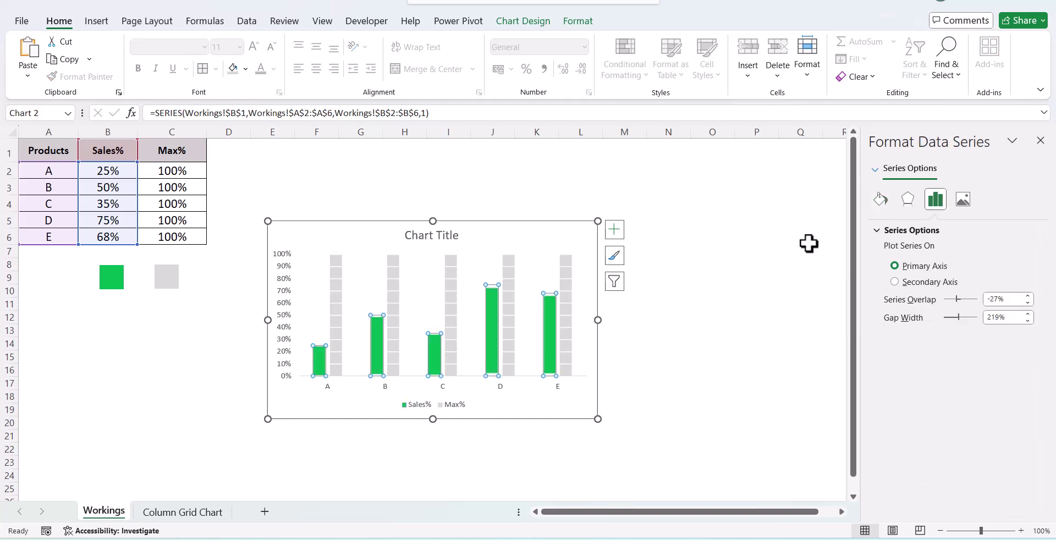
click(881, 199)
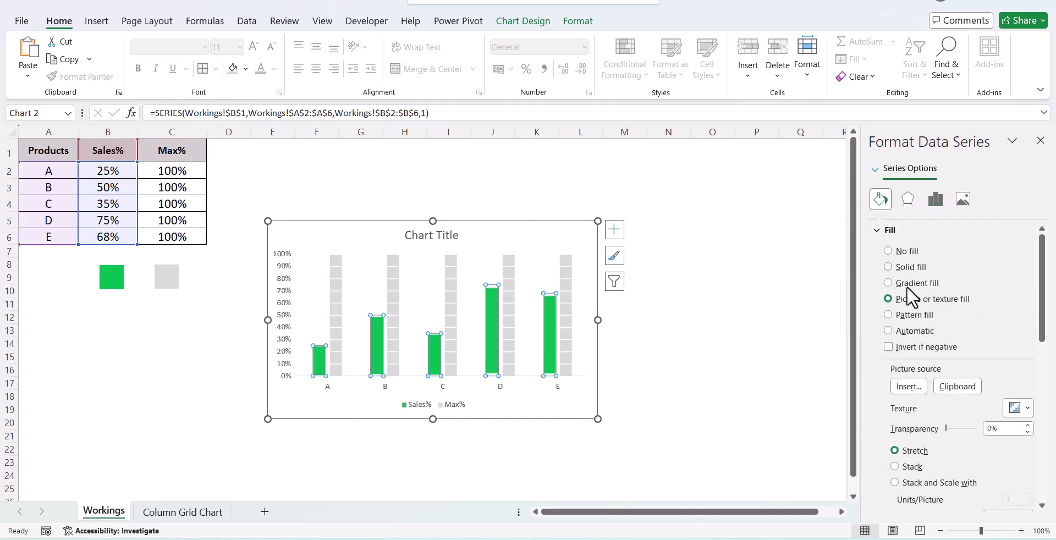
click(915, 482)
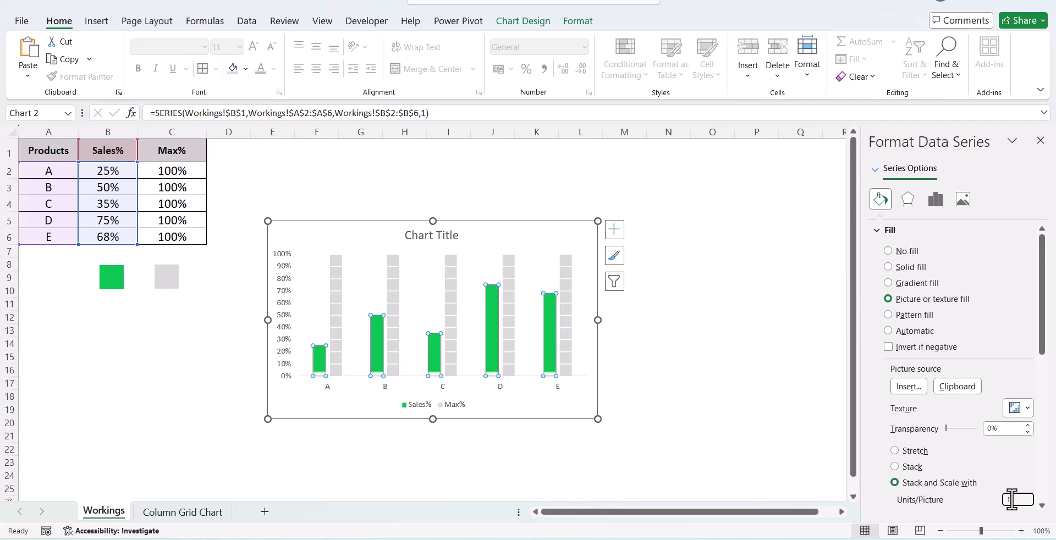
text(0.1)
key(Tab)
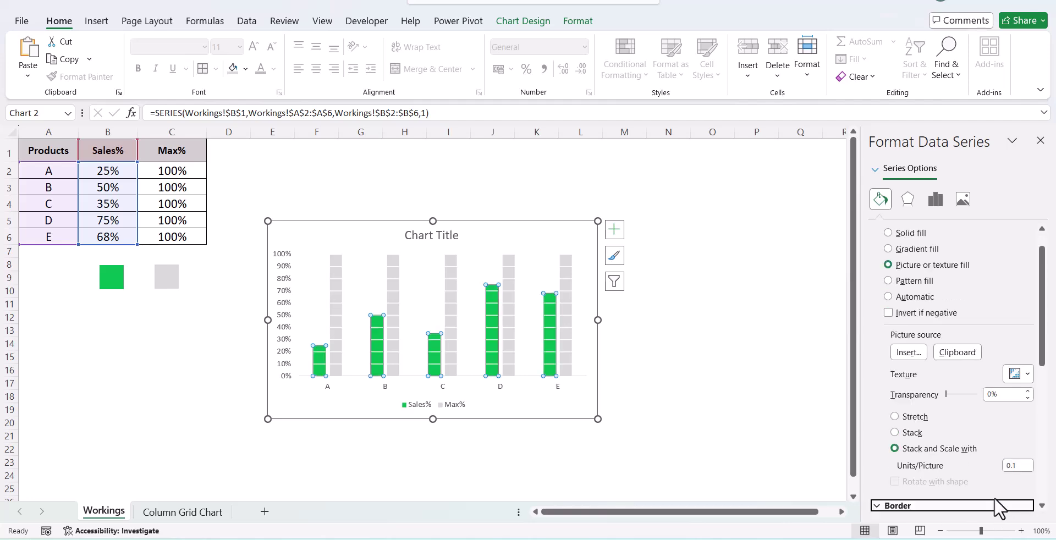
click(737, 434)
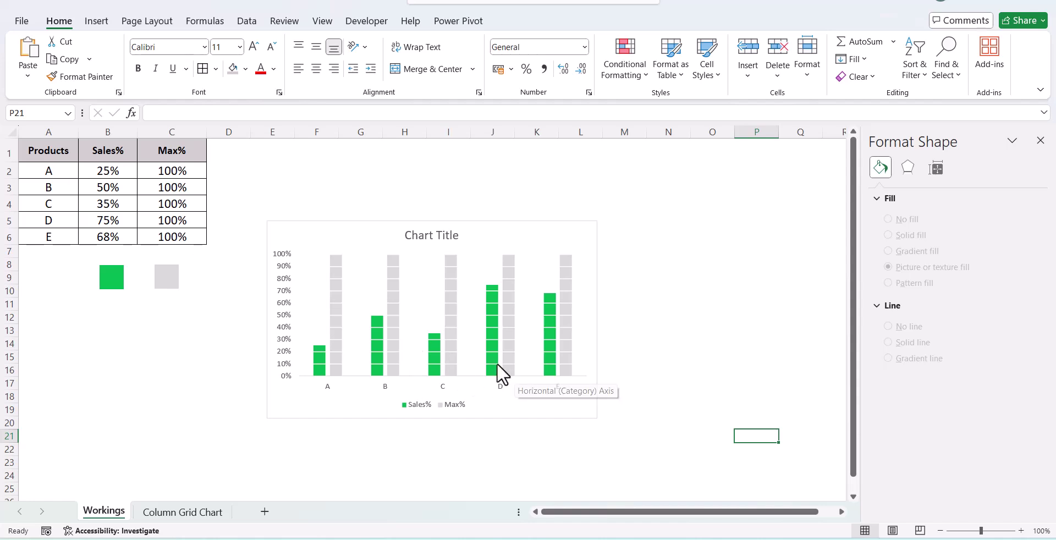
Give the overlapping Max% series a 21% gap width so the columns widen.
click(452, 312)
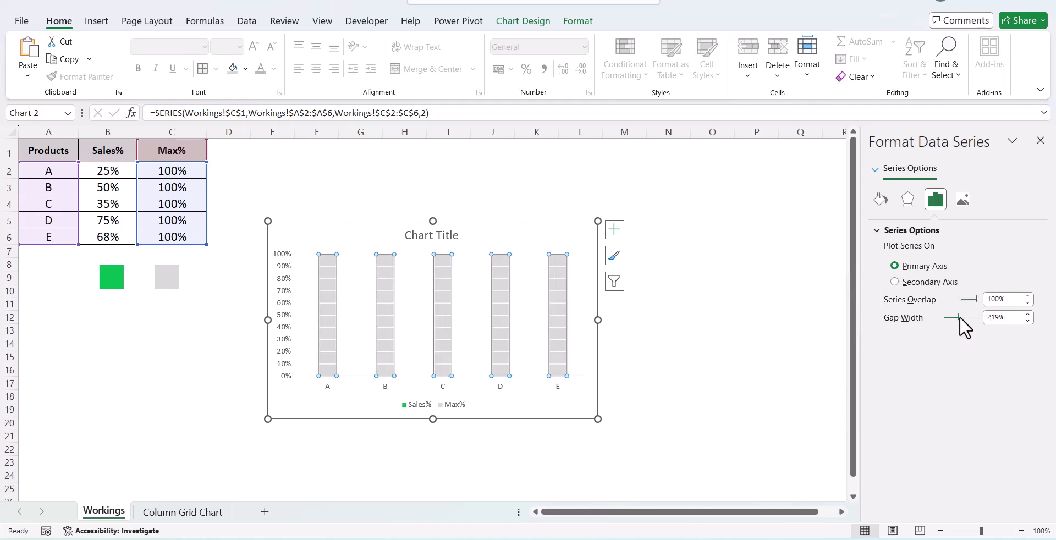
double_click(985, 318)
text(21)
key(Return)
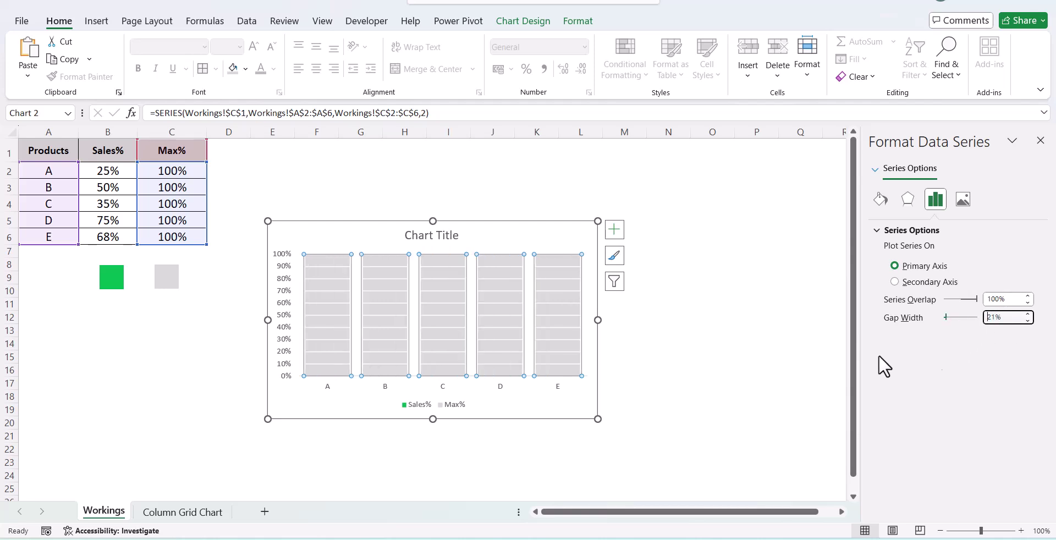
click(696, 355)
click(534, 226)
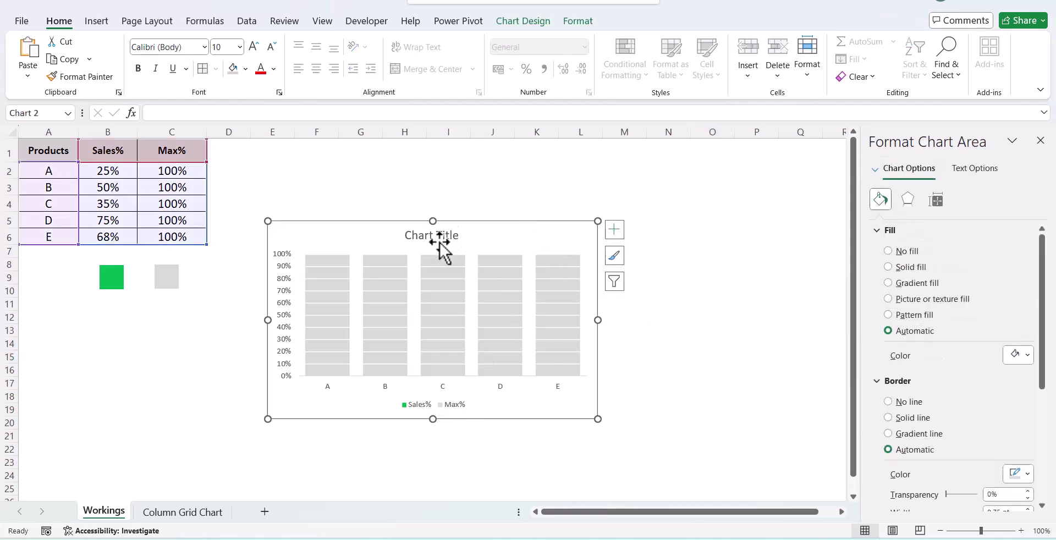
mouse_move(477, 306)
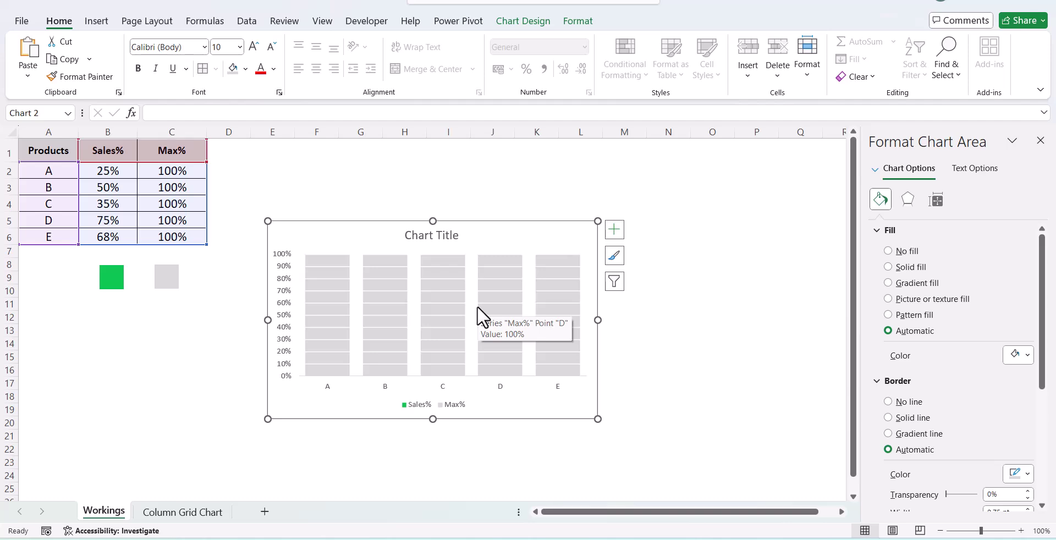
Move the Sales% series below Max% in the Select Data series order.
click(516, 20)
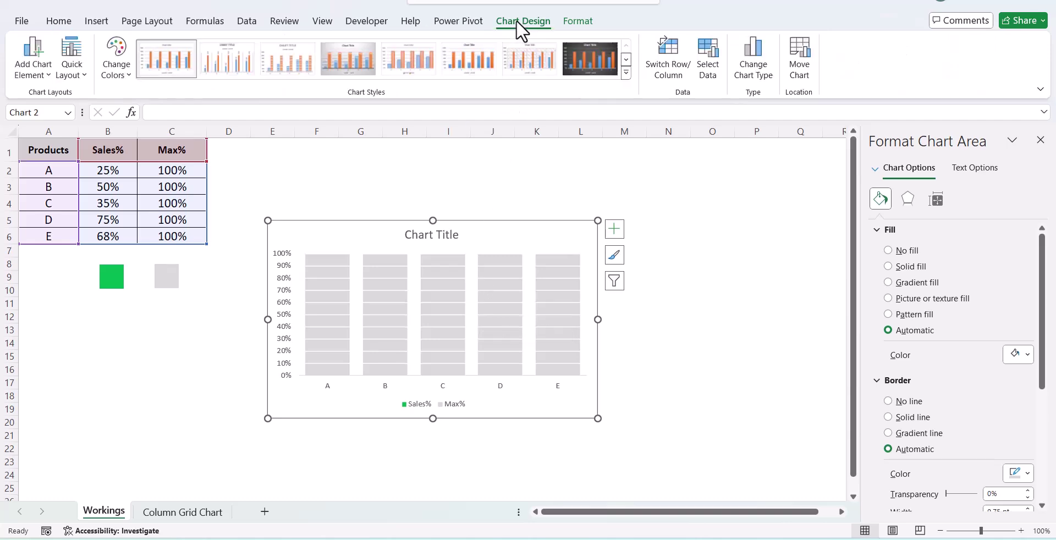
click(711, 55)
click(717, 172)
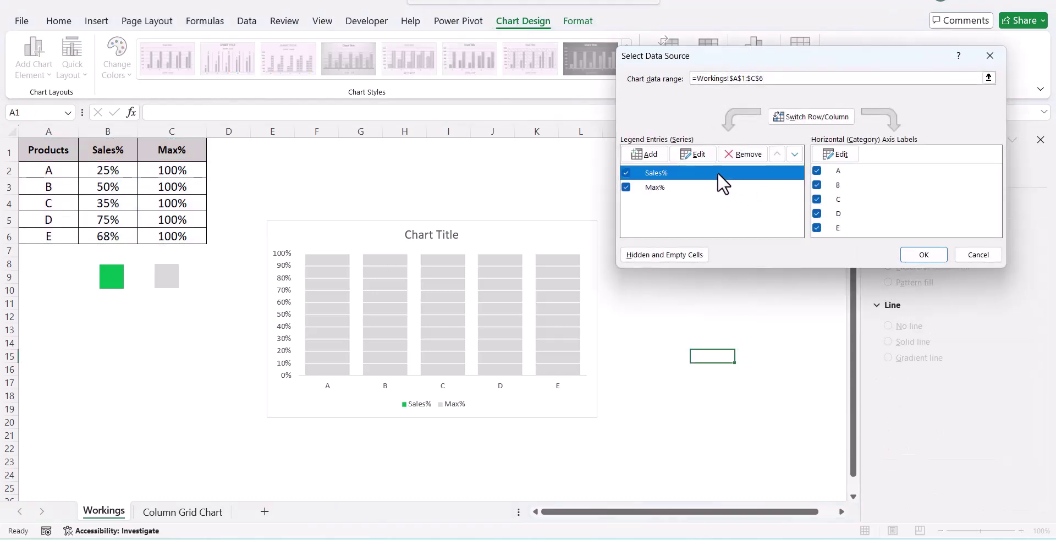
click(795, 154)
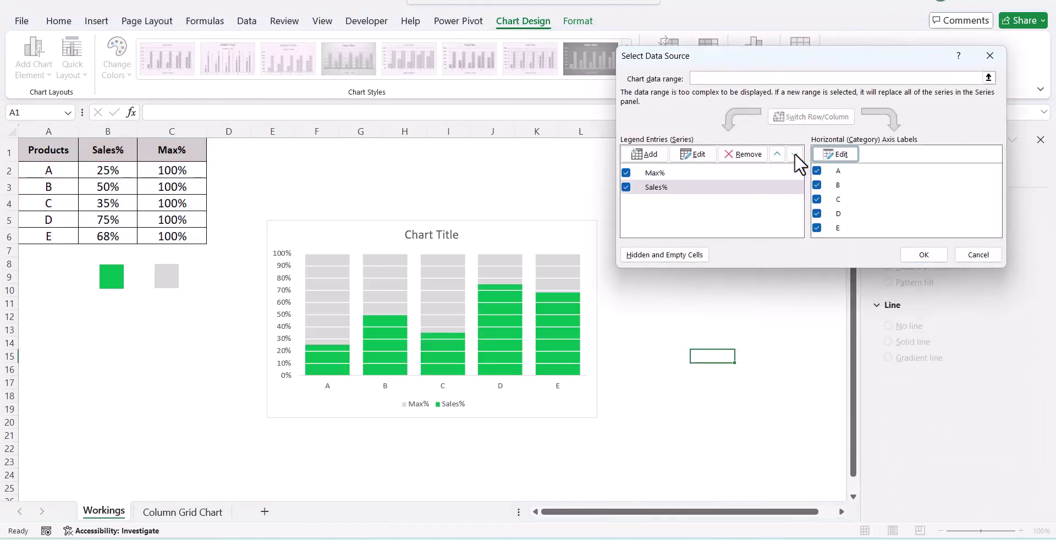
click(926, 256)
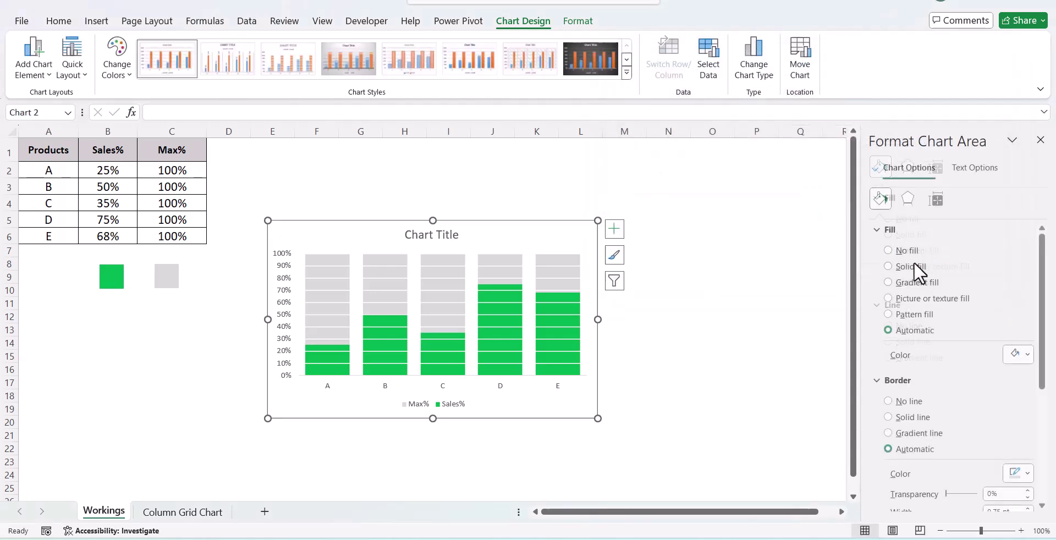
Resize the chart narrower and slightly taller from its corner handle.
click(701, 372)
click(595, 414)
drag(592, 419, 521, 440)
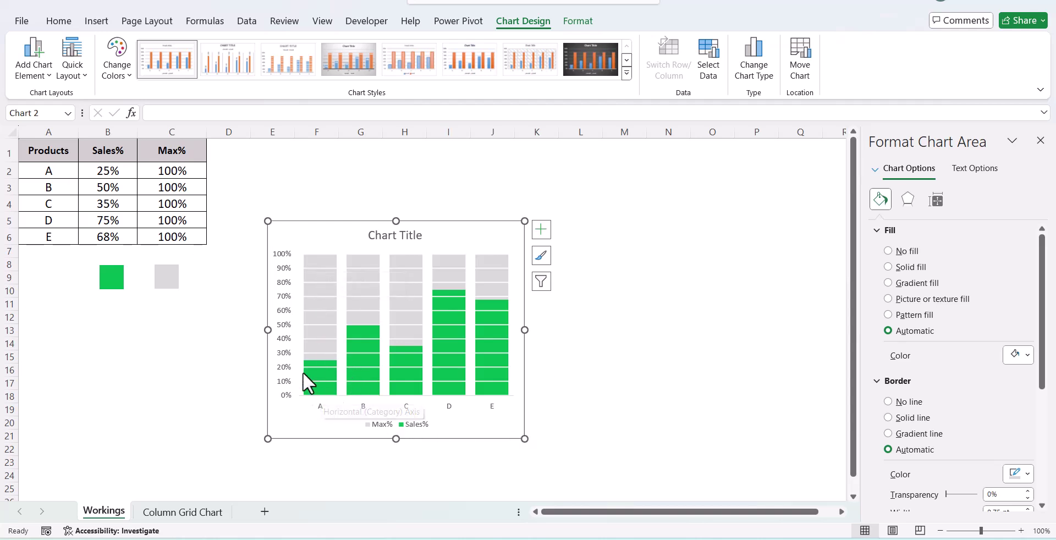
mouse_move(313, 374)
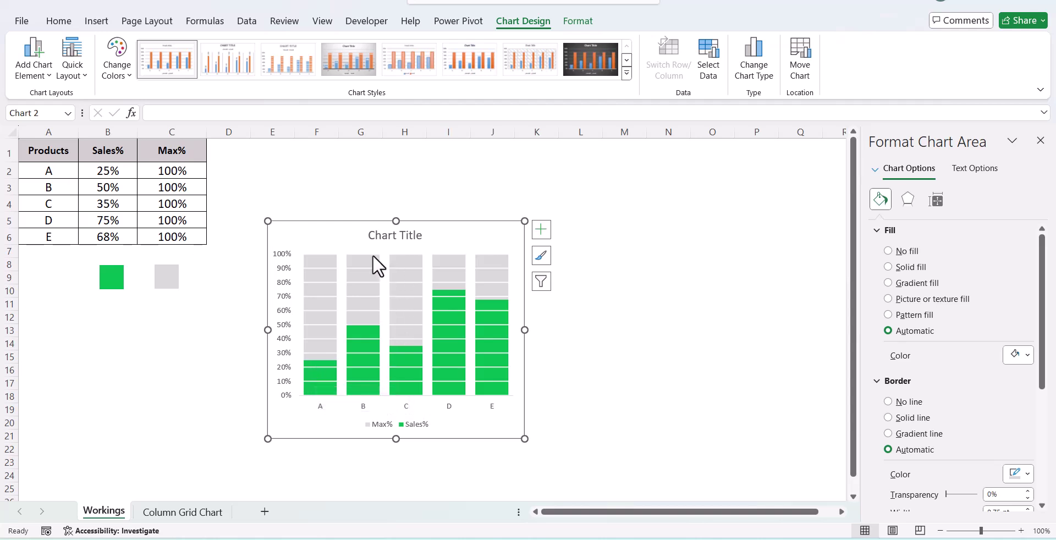
Add data labels to the Sales% bars and make them bold at a larger font size.
mouse_move(364, 381)
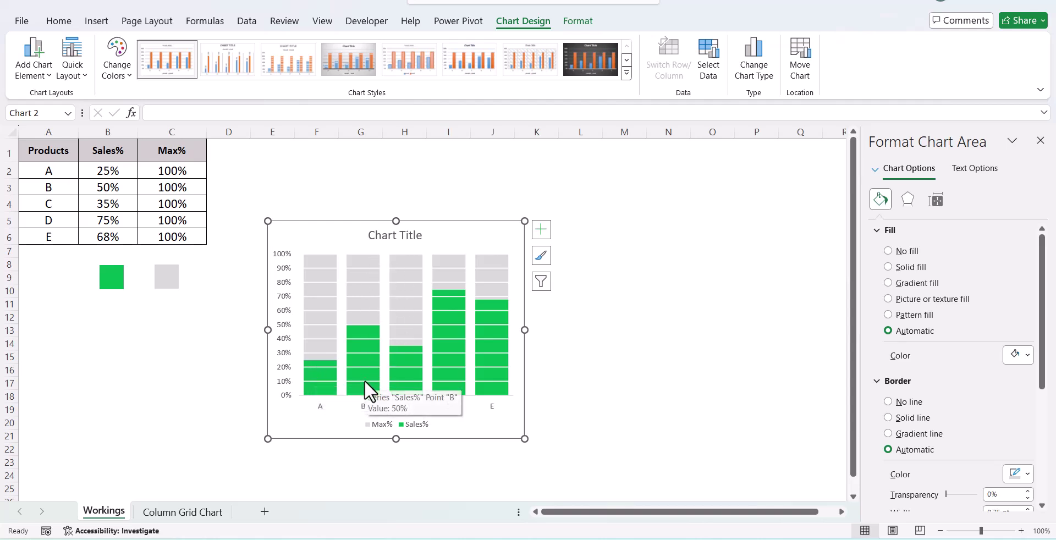
right_click(356, 335)
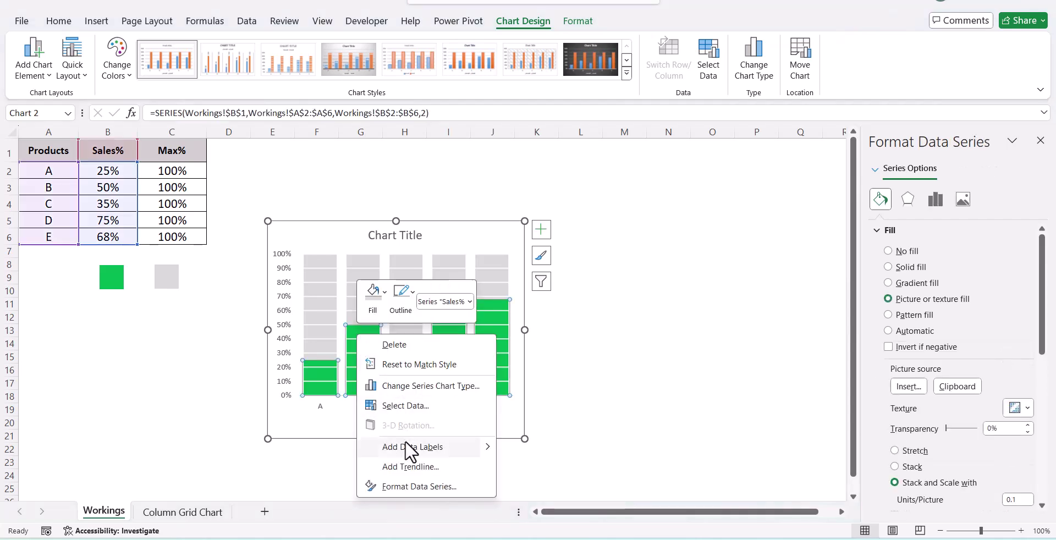
key(Escape)
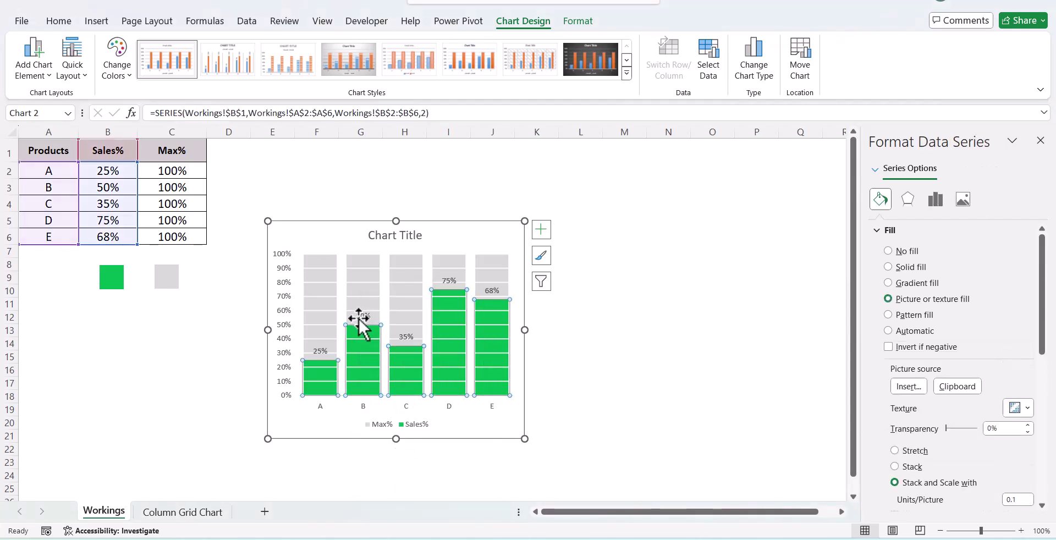
click(360, 317)
click(59, 21)
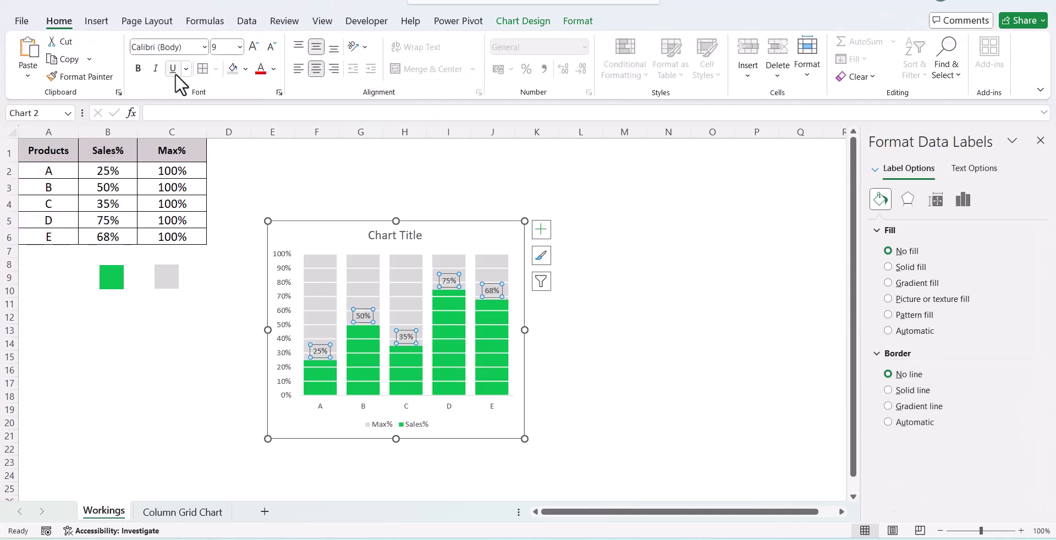
click(135, 71)
click(254, 48)
click(254, 47)
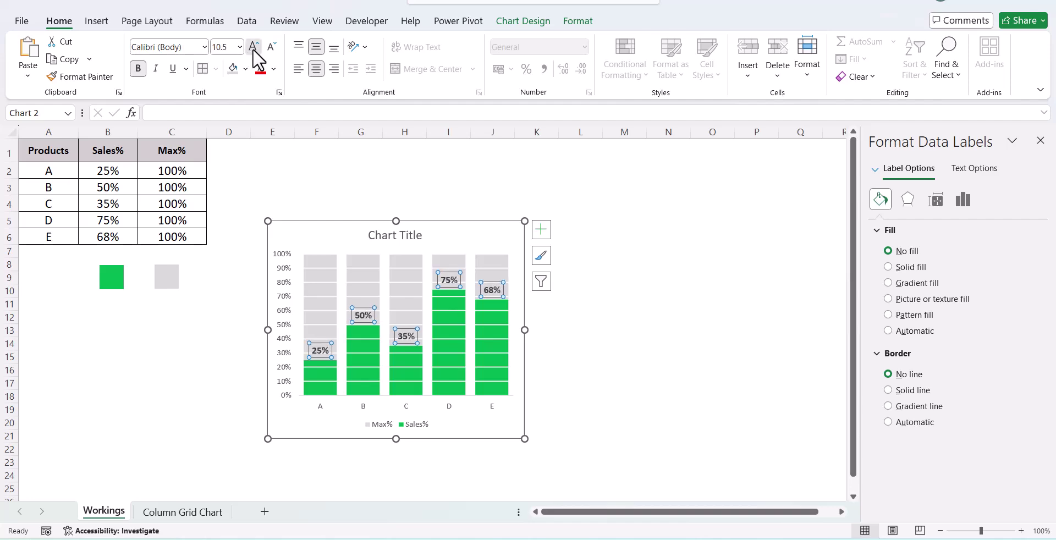
key(Escape)
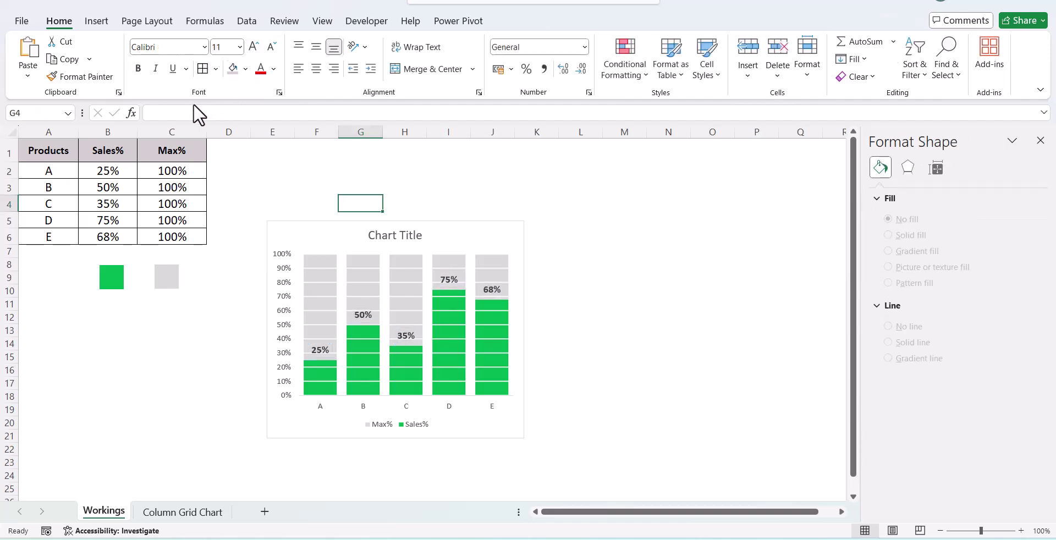
Delete the vertical percentage axis and the chart legend.
click(285, 287)
key(Delete)
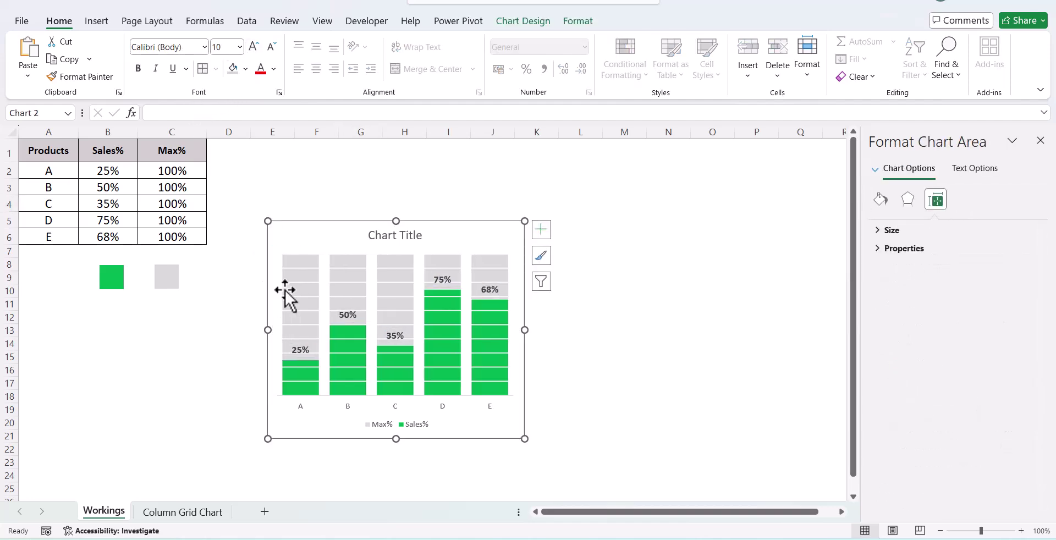
click(375, 428)
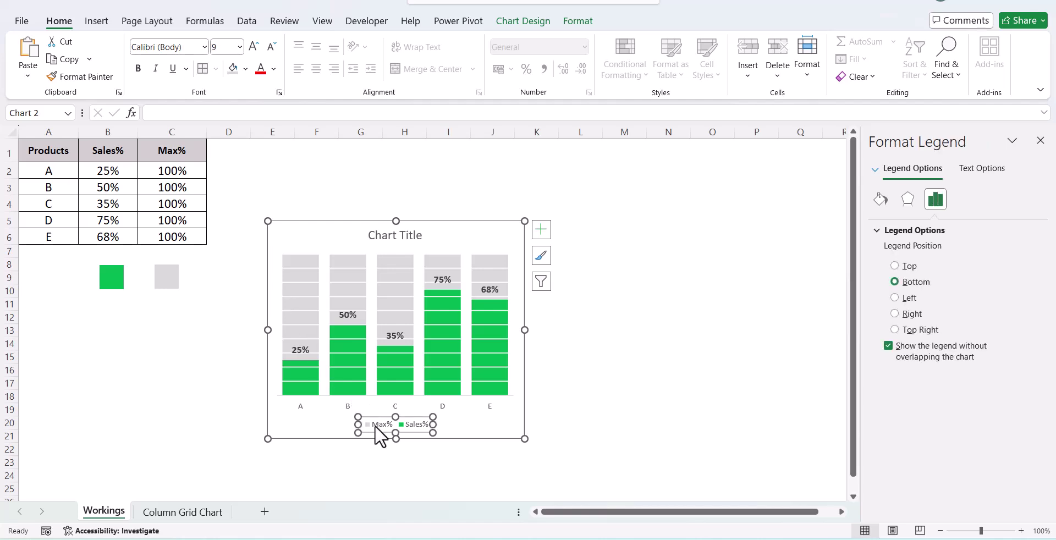
key(Delete)
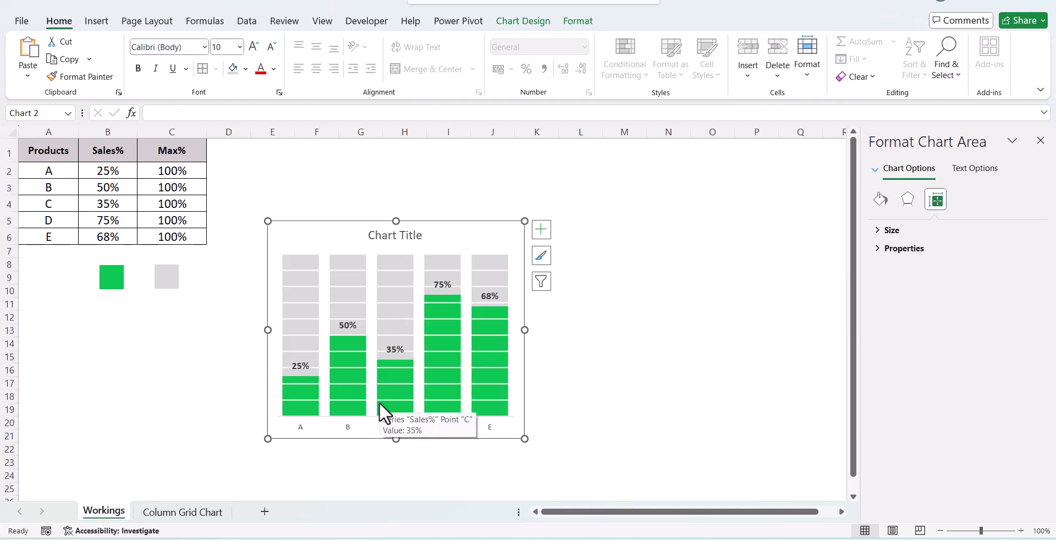
Enter 75 in cell B2 so product A's green column and label show 75%.
click(128, 167)
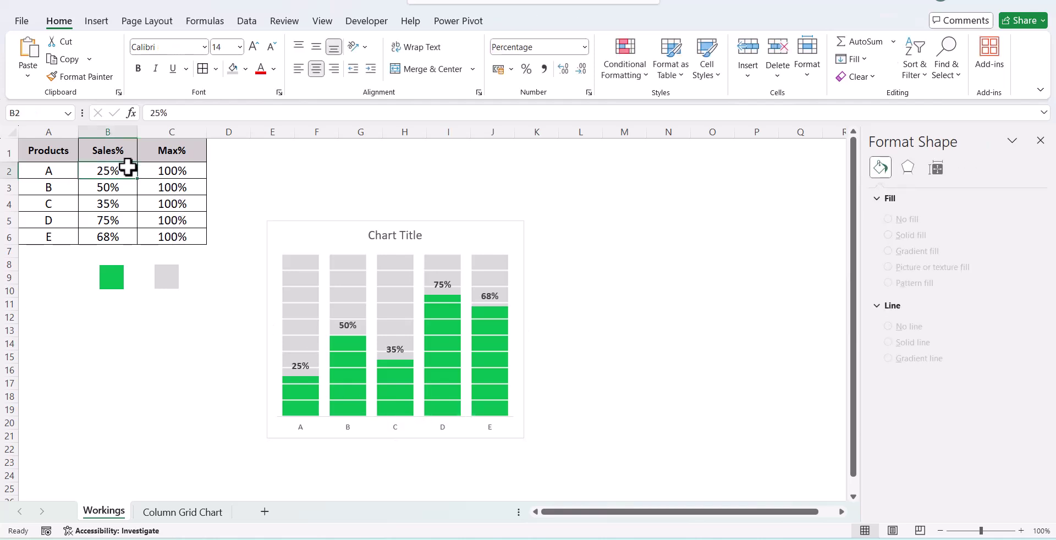
text(75)
key(Return)
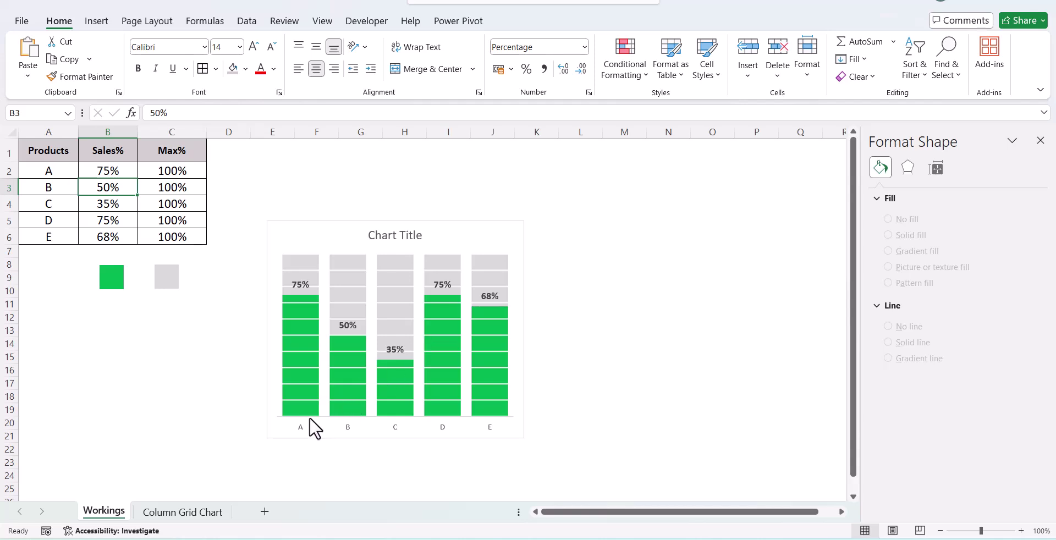
mouse_move(292, 316)
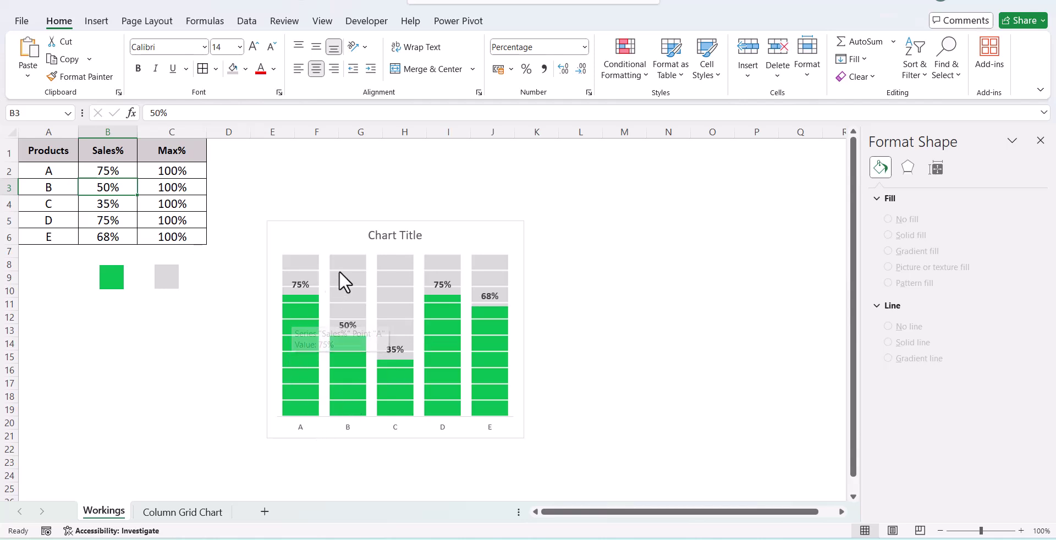